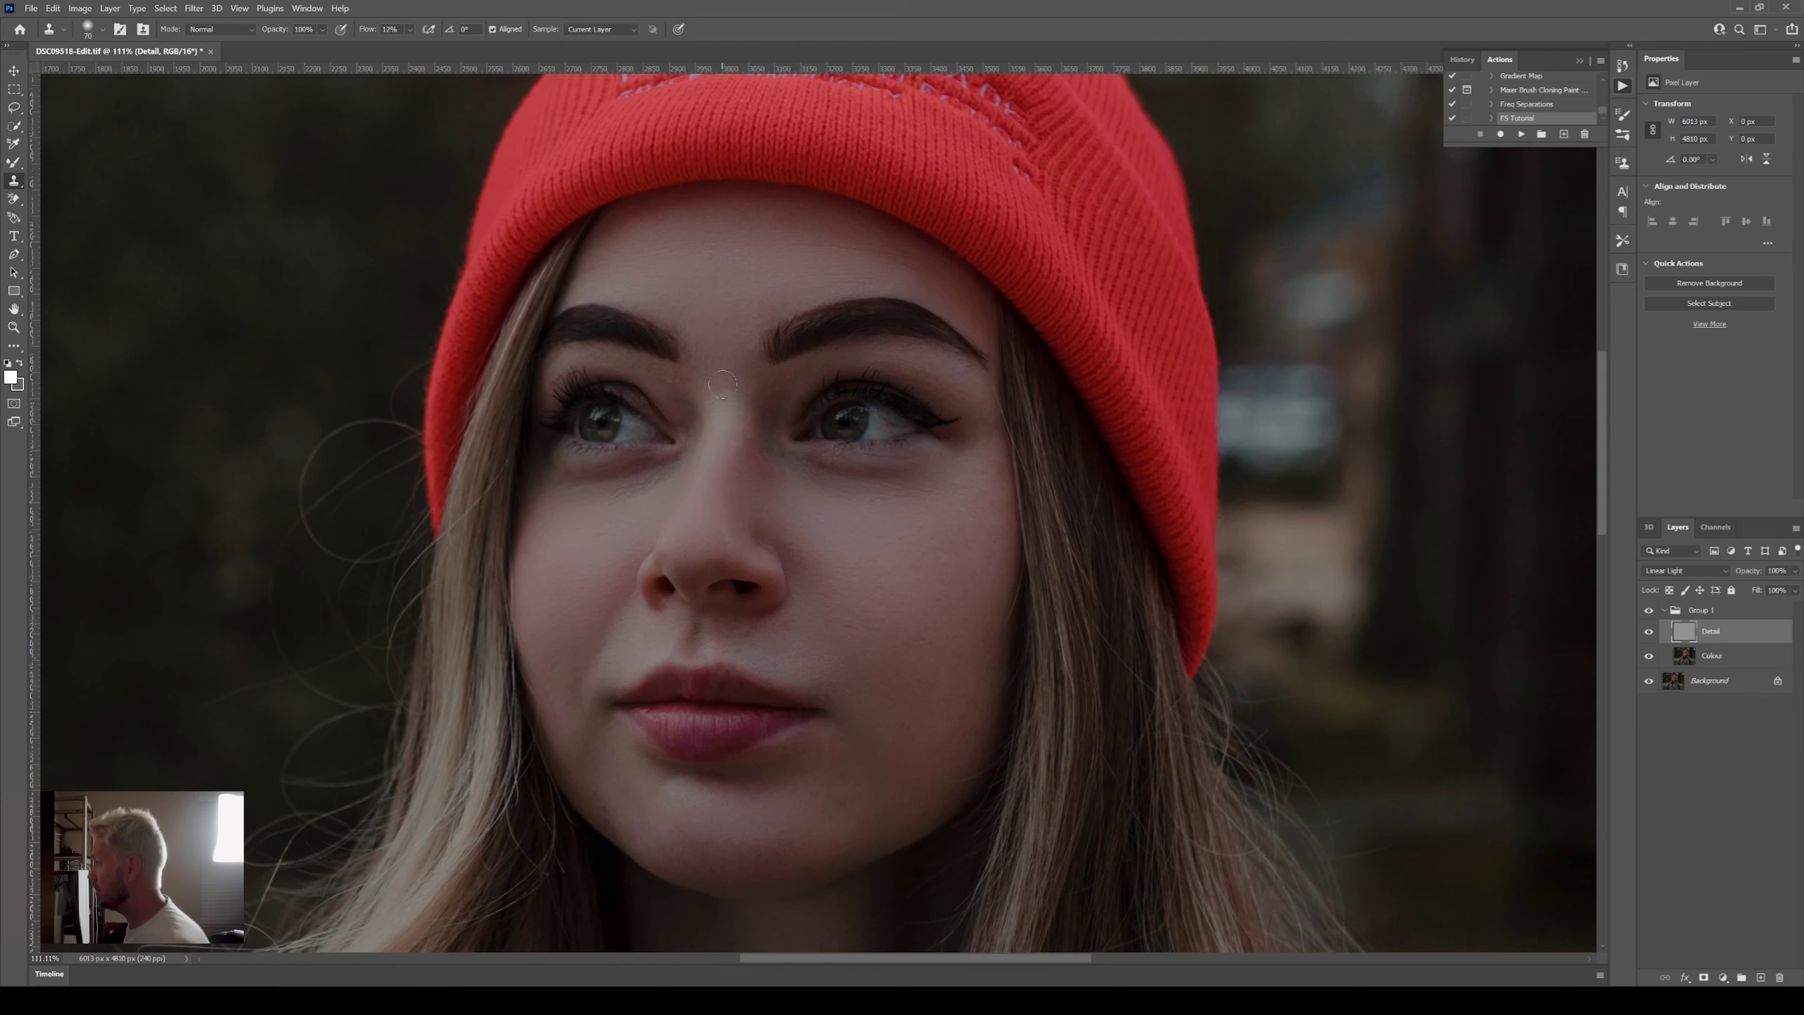
# - Clone clean skin texture over the blemishes on the forehead and the cheek beside the mouth on the Detail layer
pyautogui.moveTo(739, 293)
pyautogui.mouseDown()
pyautogui.moveTo(786, 286)
pyautogui.moveTo(744, 325)
pyautogui.moveTo(801, 296)
pyautogui.moveTo(728, 302)
pyautogui.mouseUp()
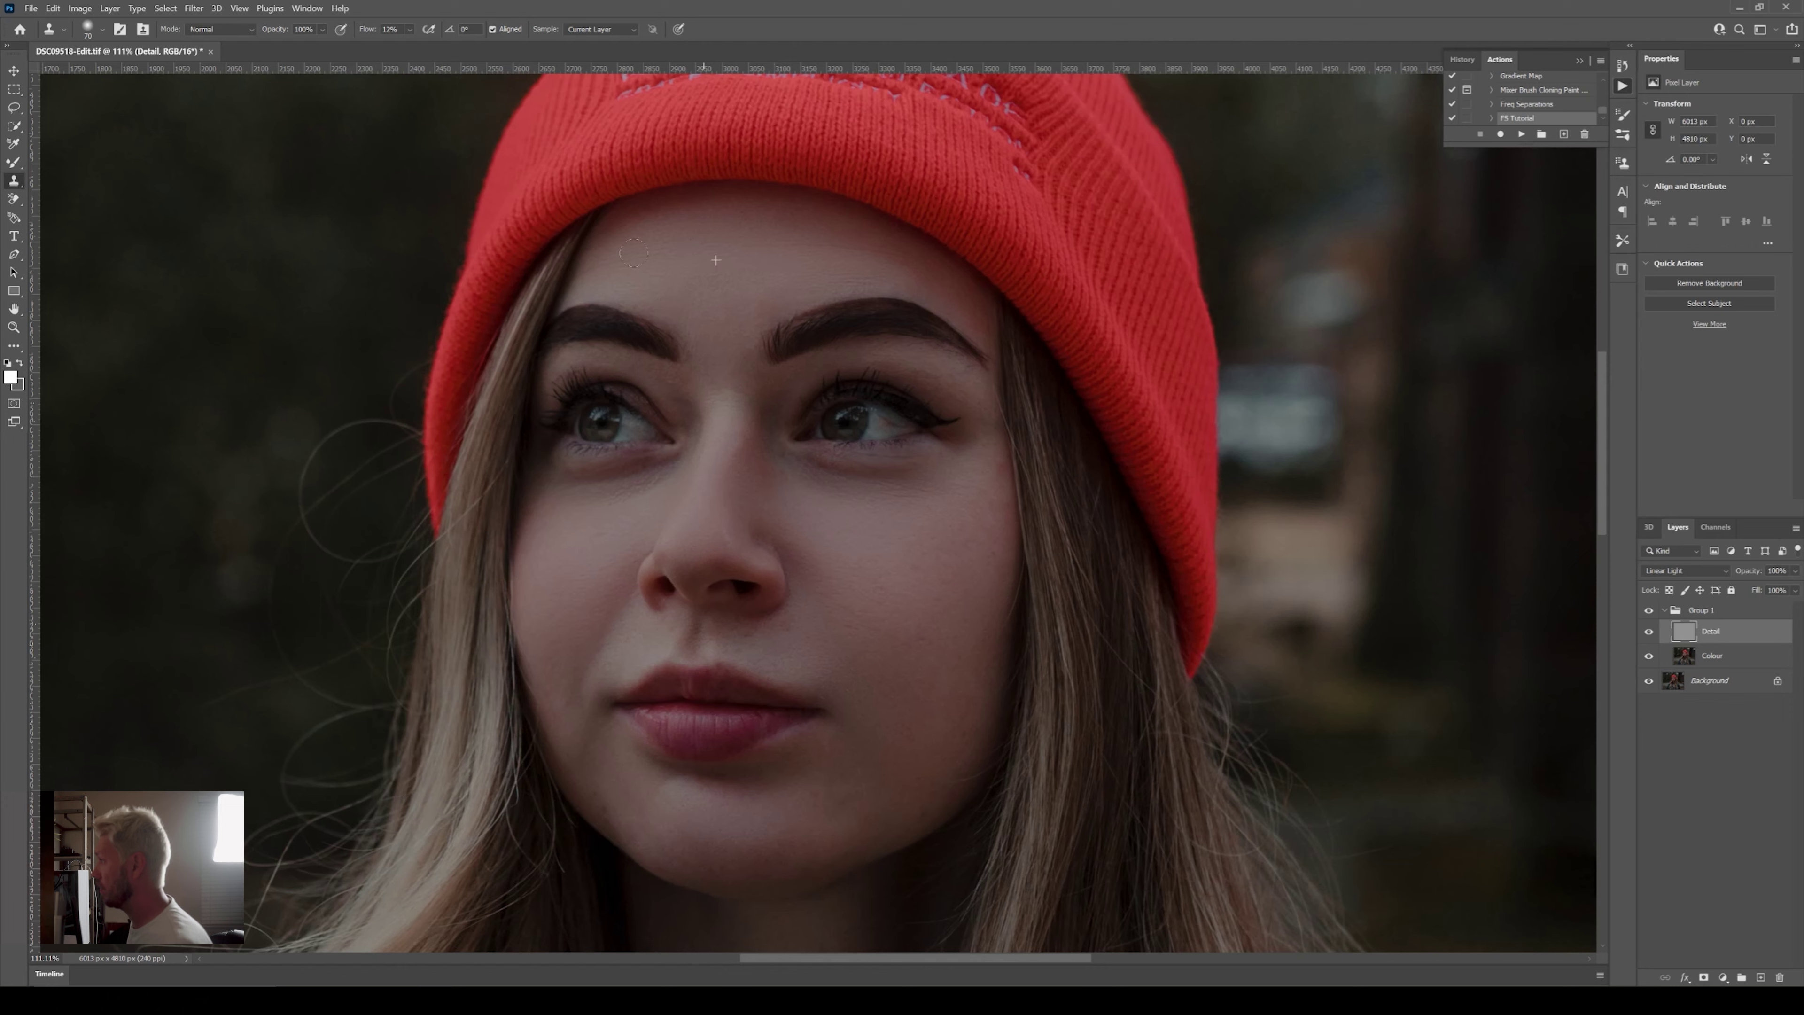
pyautogui.keyDown('alt'); pyautogui.click(878, 598); pyautogui.keyUp('alt')
pyautogui.moveTo(847, 668); pyautogui.dragTo(844, 660)
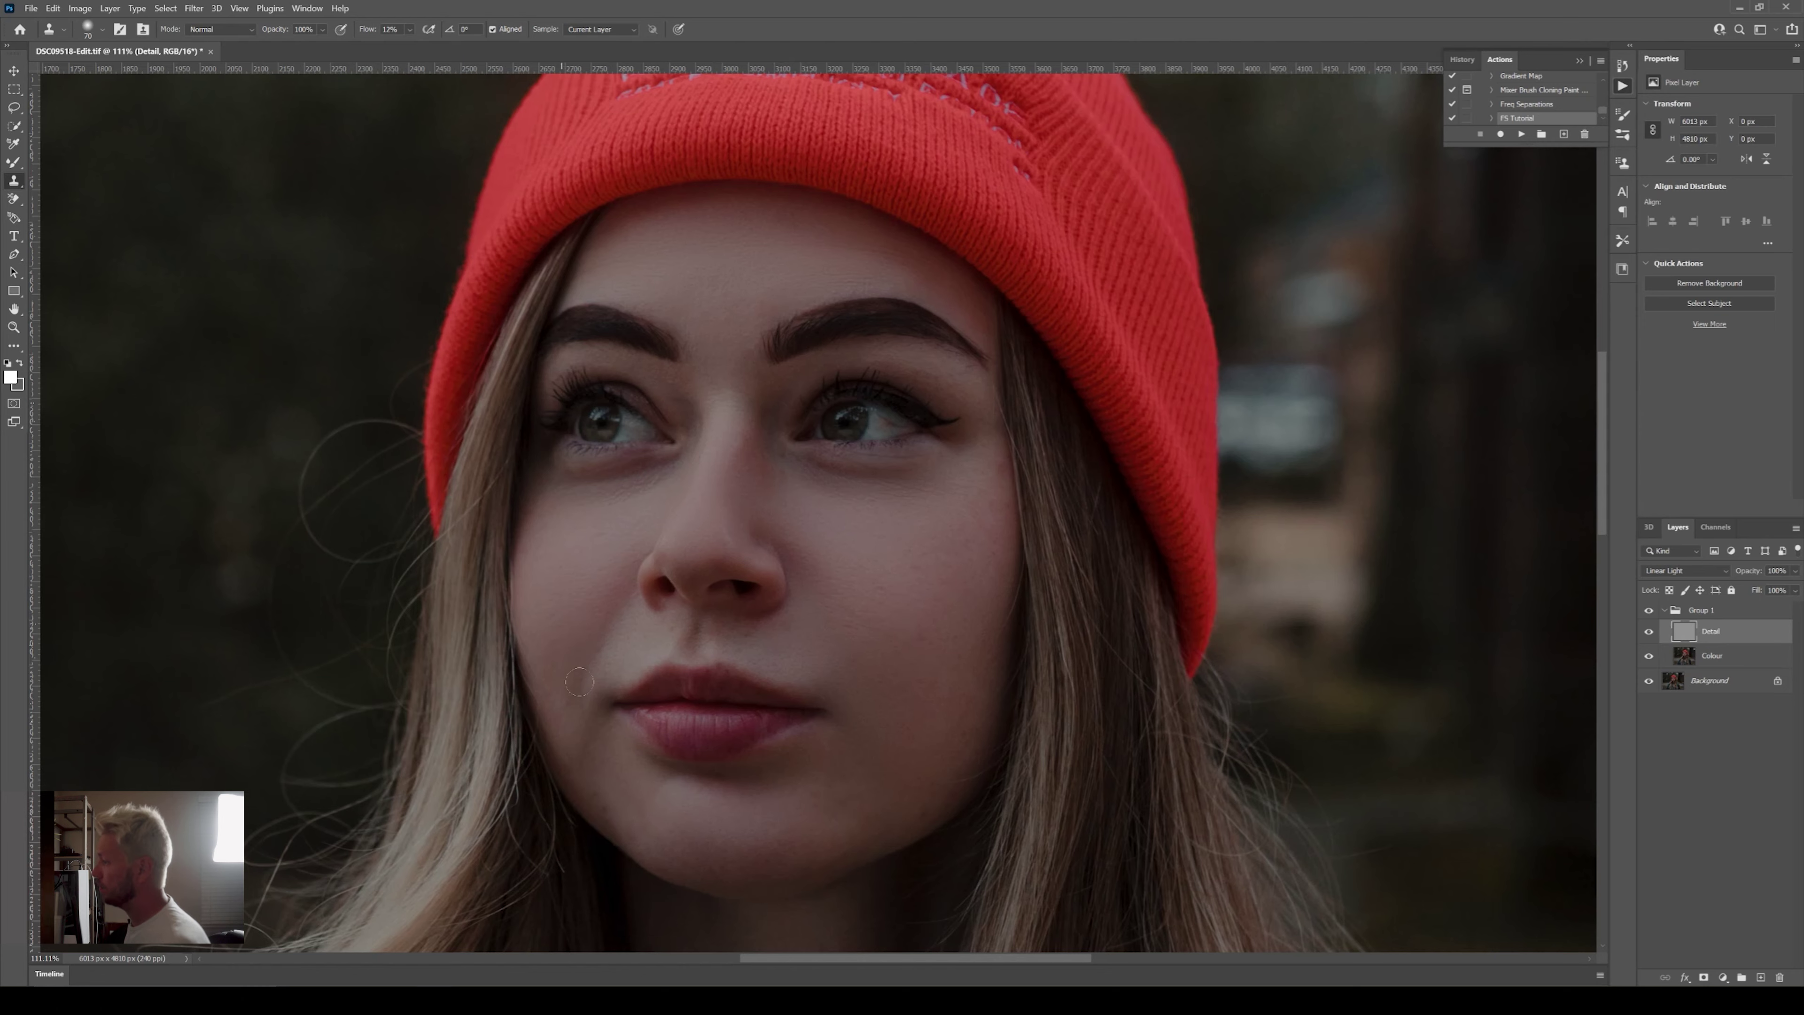
pyautogui.scroll(-2, 922, 656)
pyautogui.scroll(4, 890, 676)
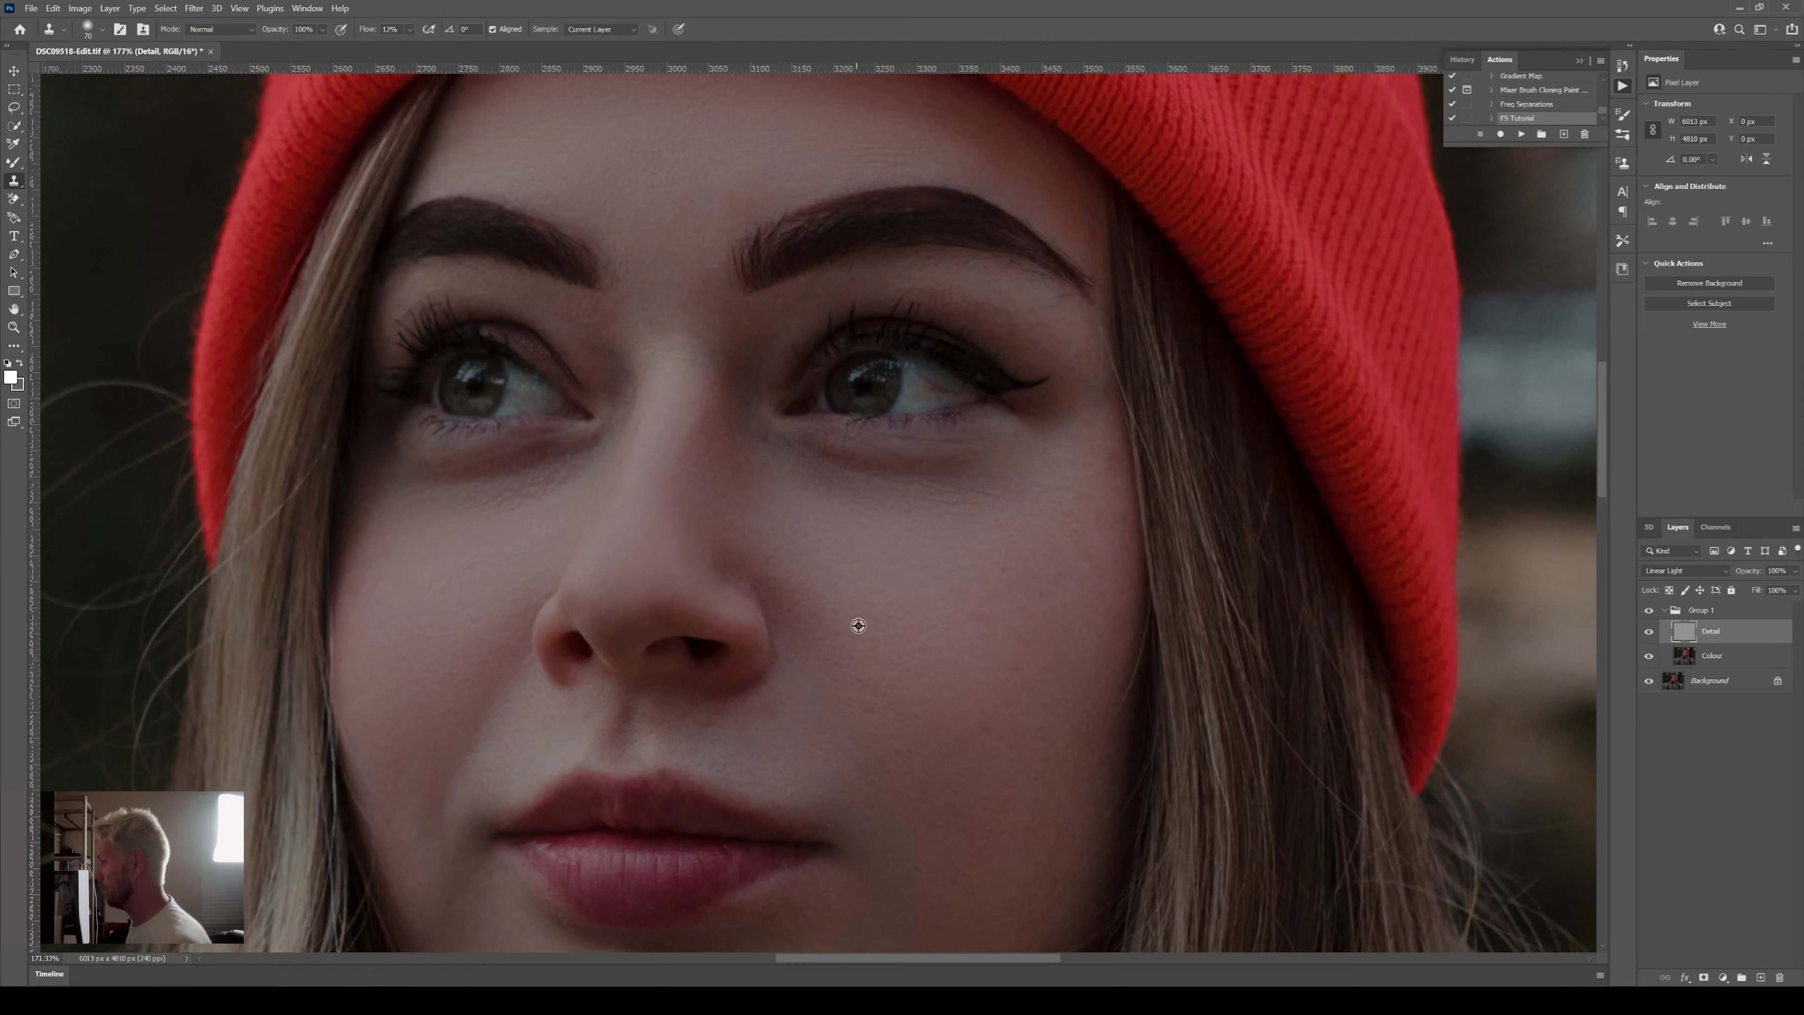
pyautogui.scroll(-5, 834, 613)
pyautogui.scroll(2, 894, 499)
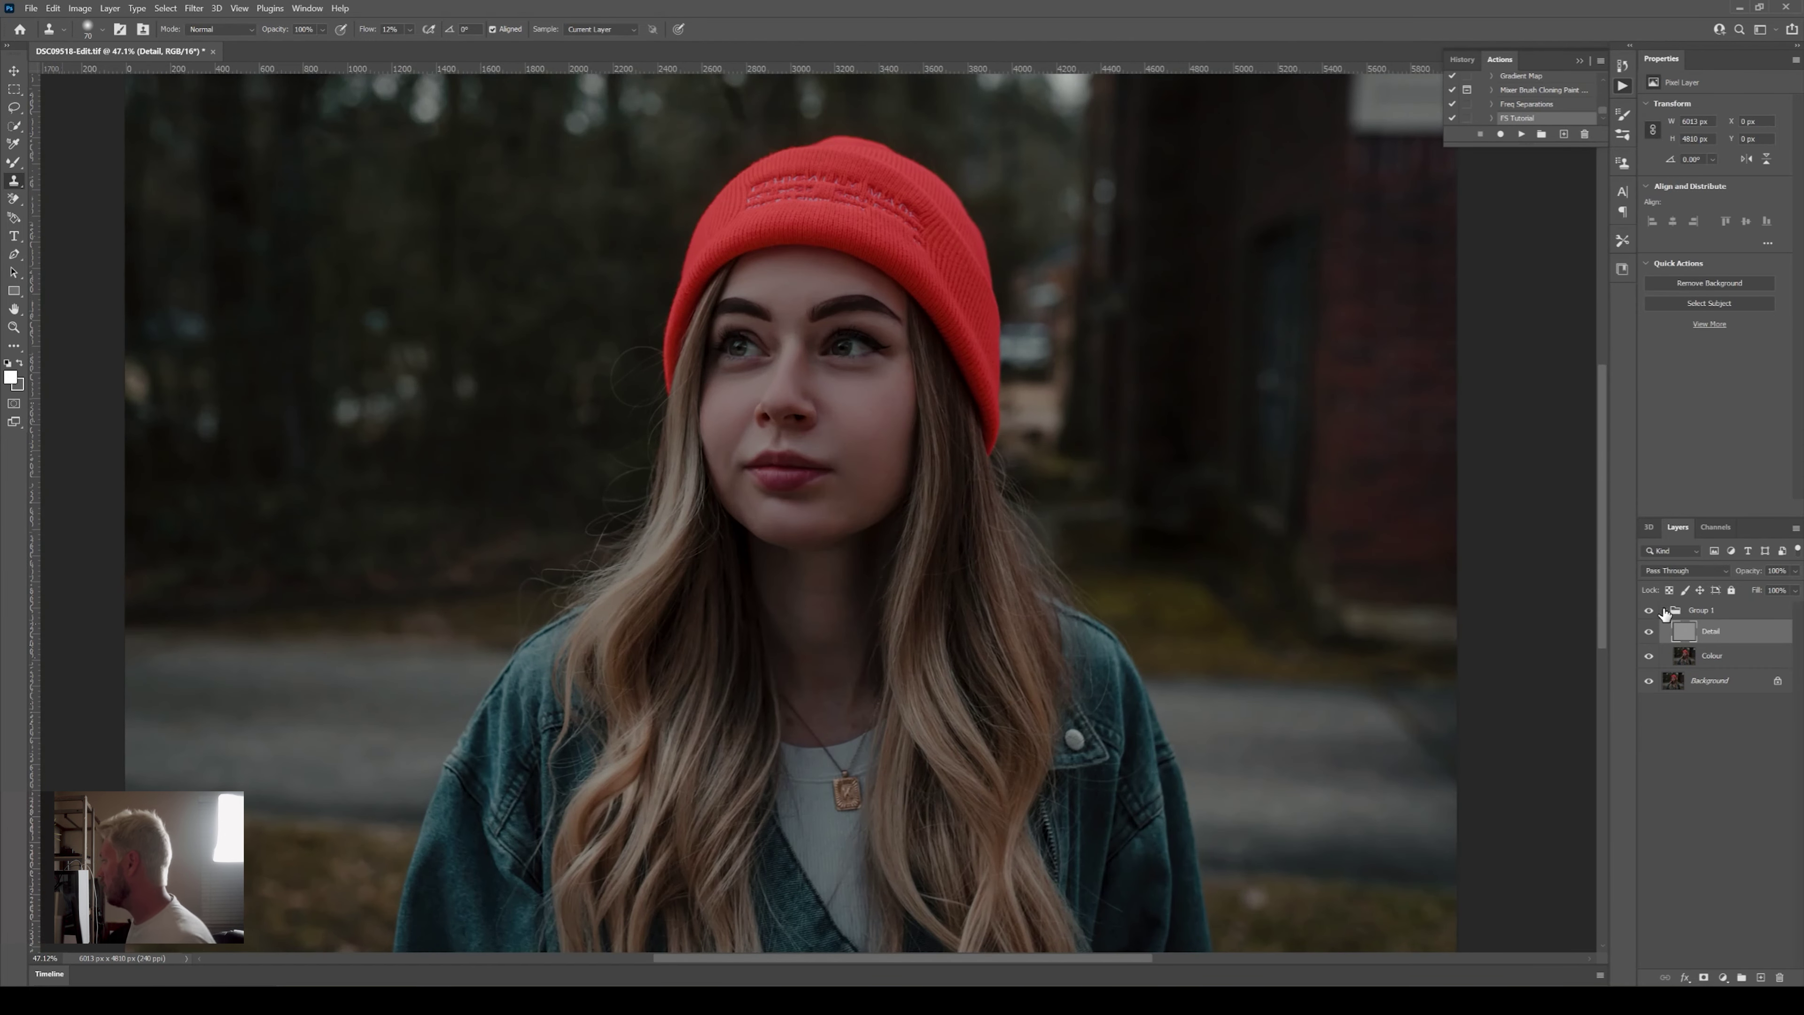
# - Compare the portrait with and without the collapsed Group 1, and lower the group's opacity to 90%
pyautogui.click(1663, 610)
pyautogui.click(1649, 611)
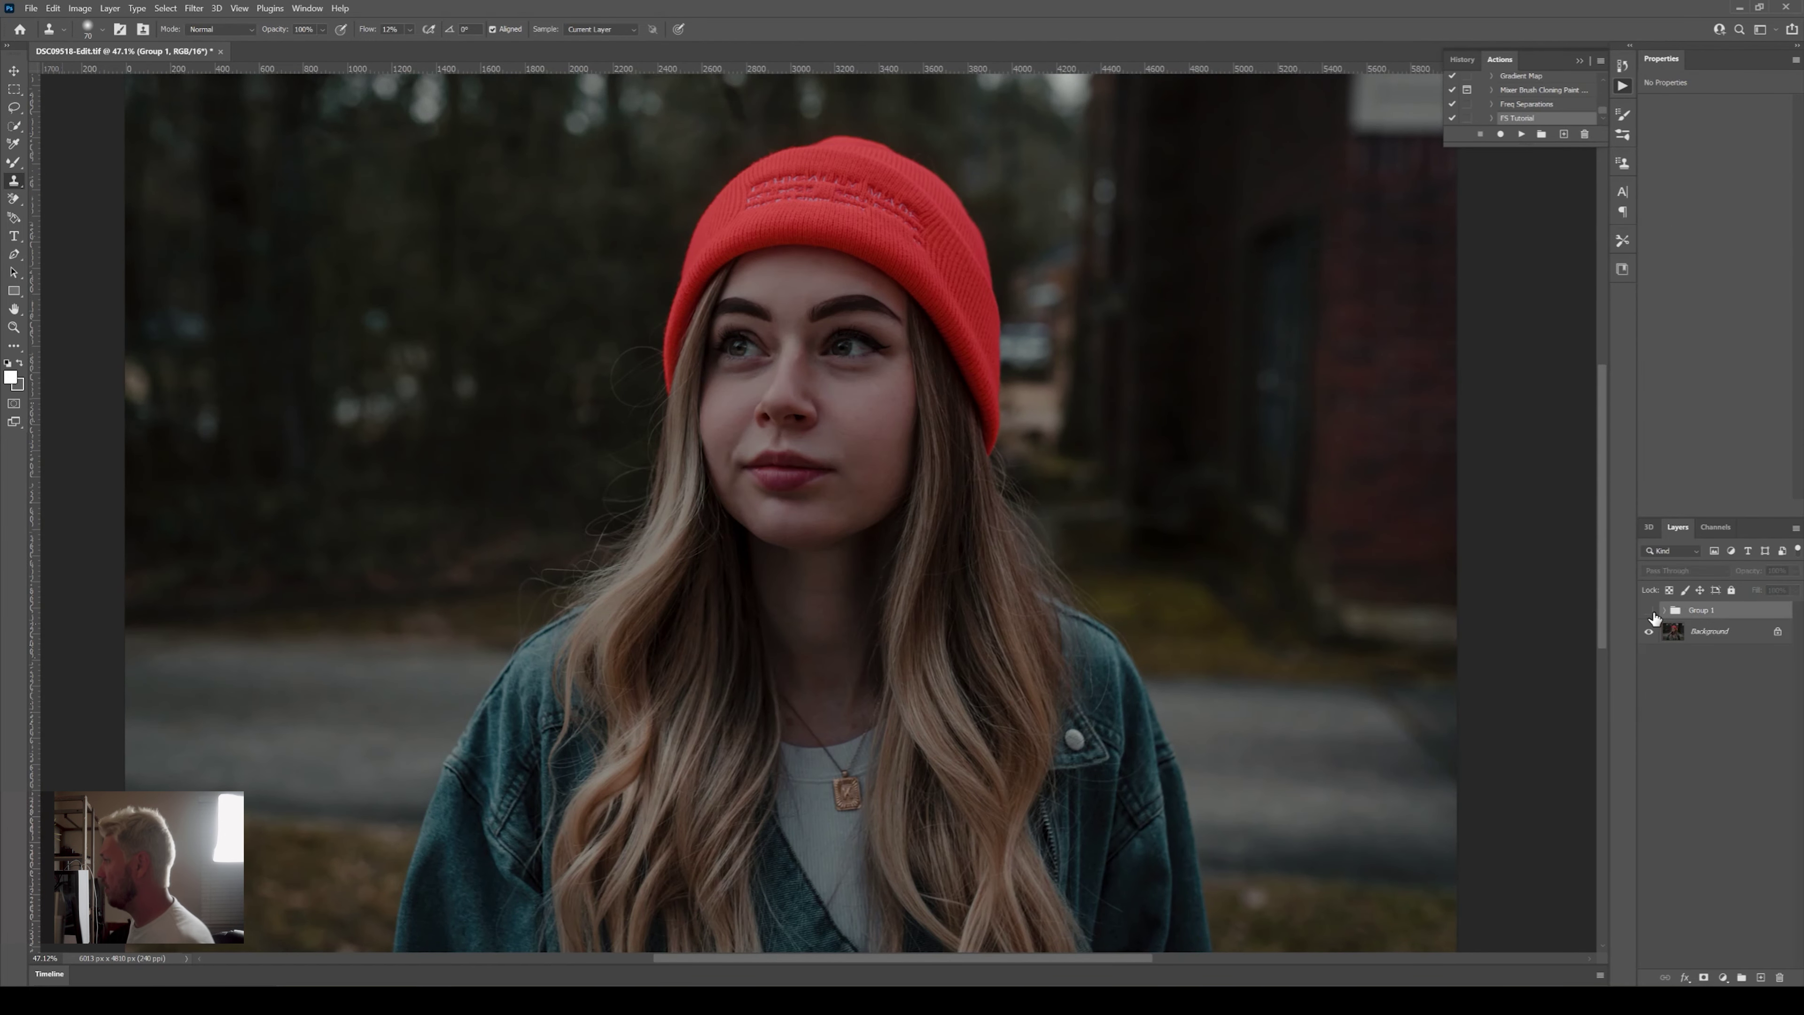
pyautogui.click(1649, 610)
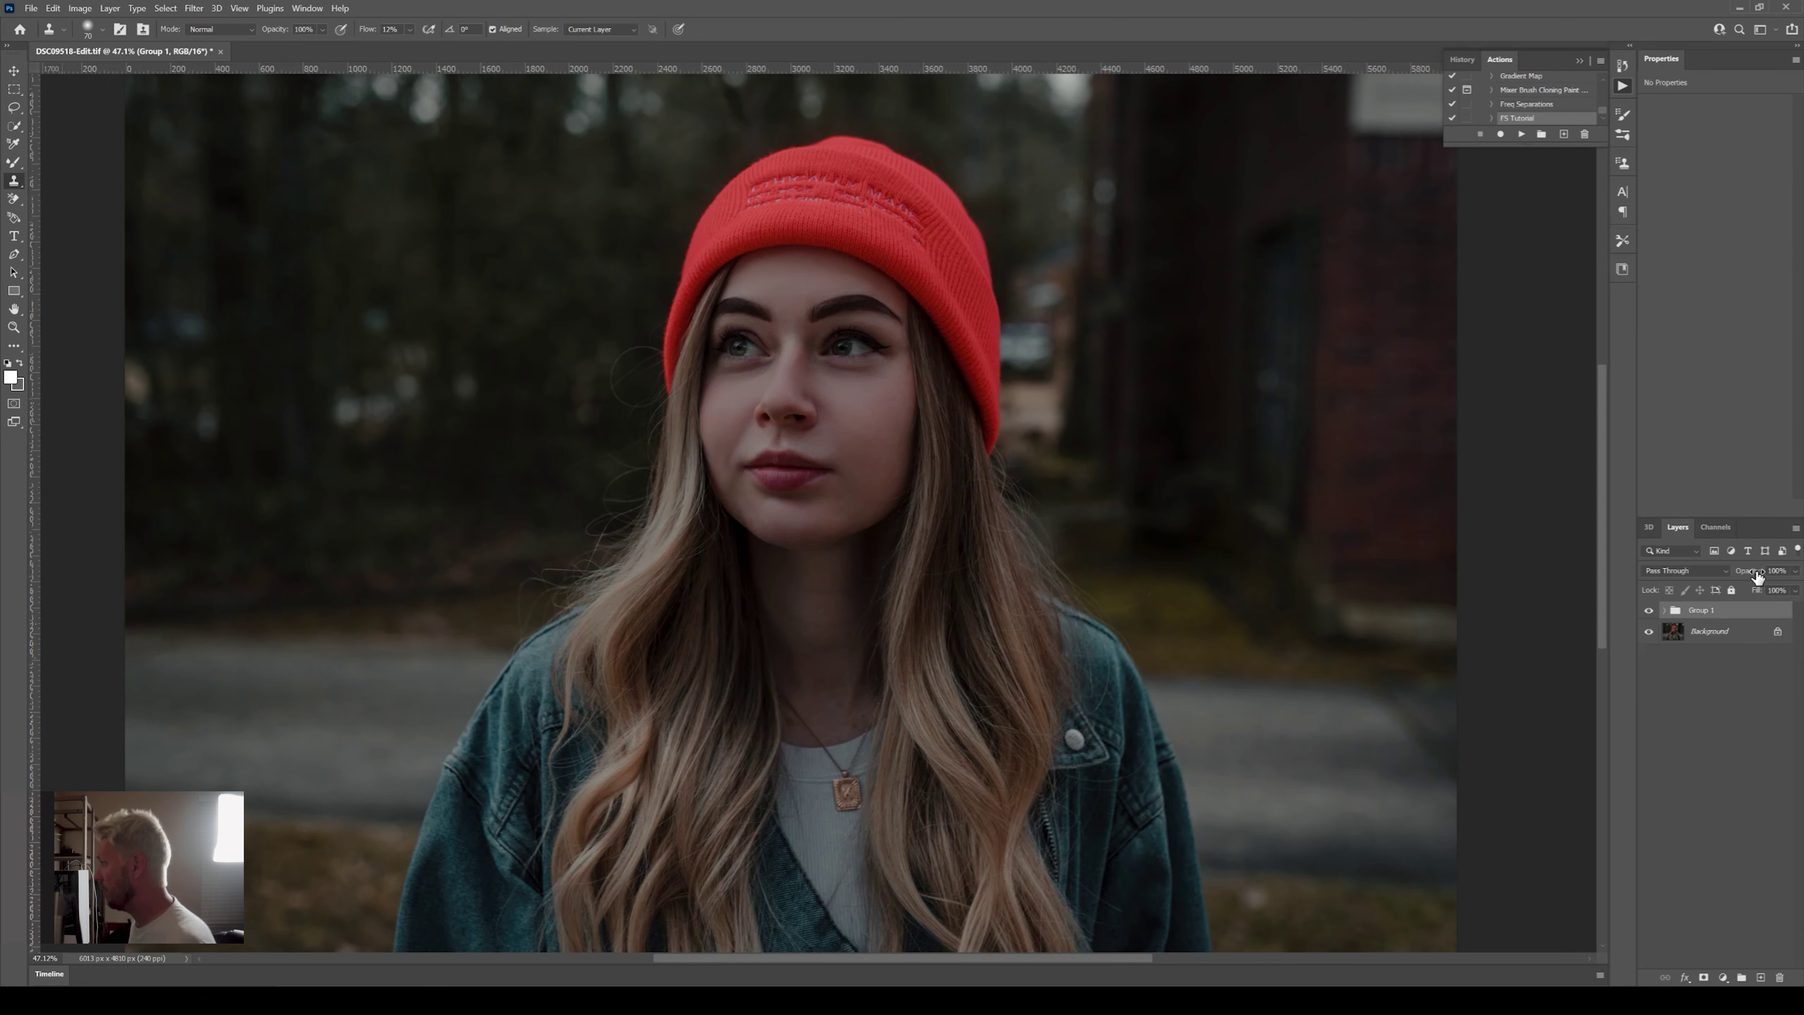
pyautogui.moveTo(1756, 574); pyautogui.dragTo(1551, 613)
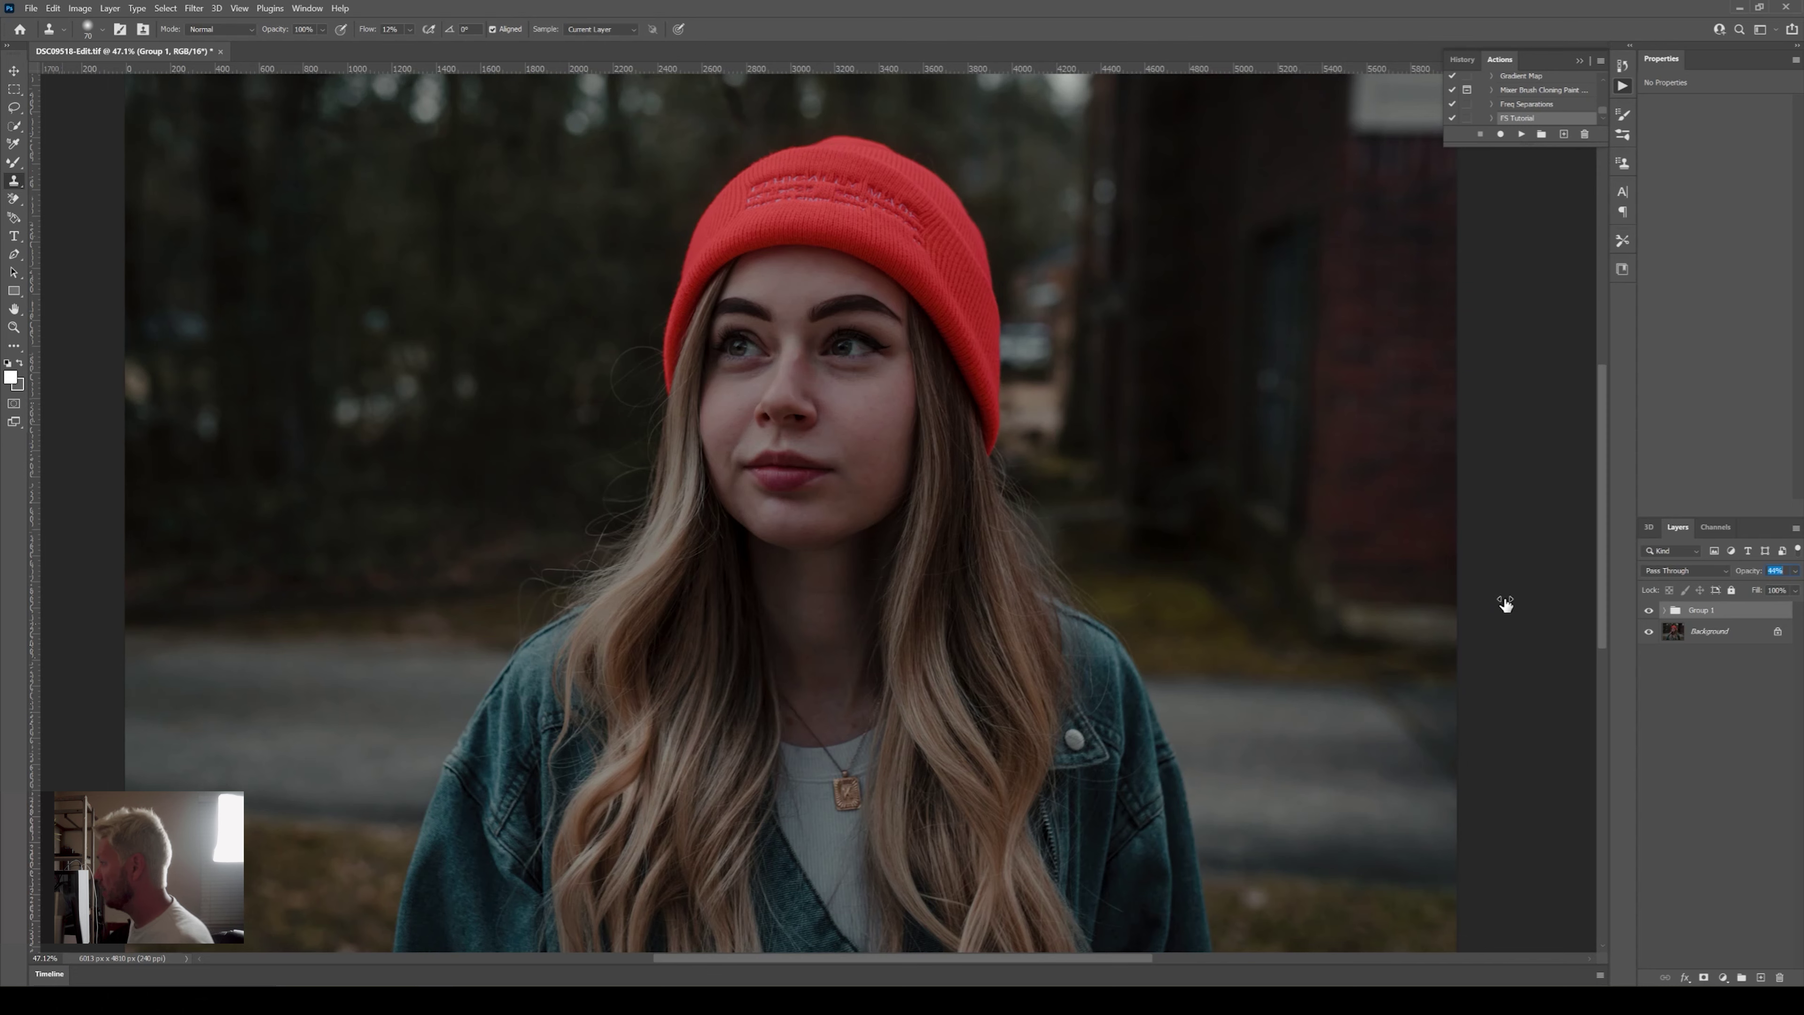
pyautogui.moveTo(1520, 596); pyautogui.dragTo(1541, 589)
pyautogui.moveTo(1536, 590); pyautogui.dragTo(1538, 591)
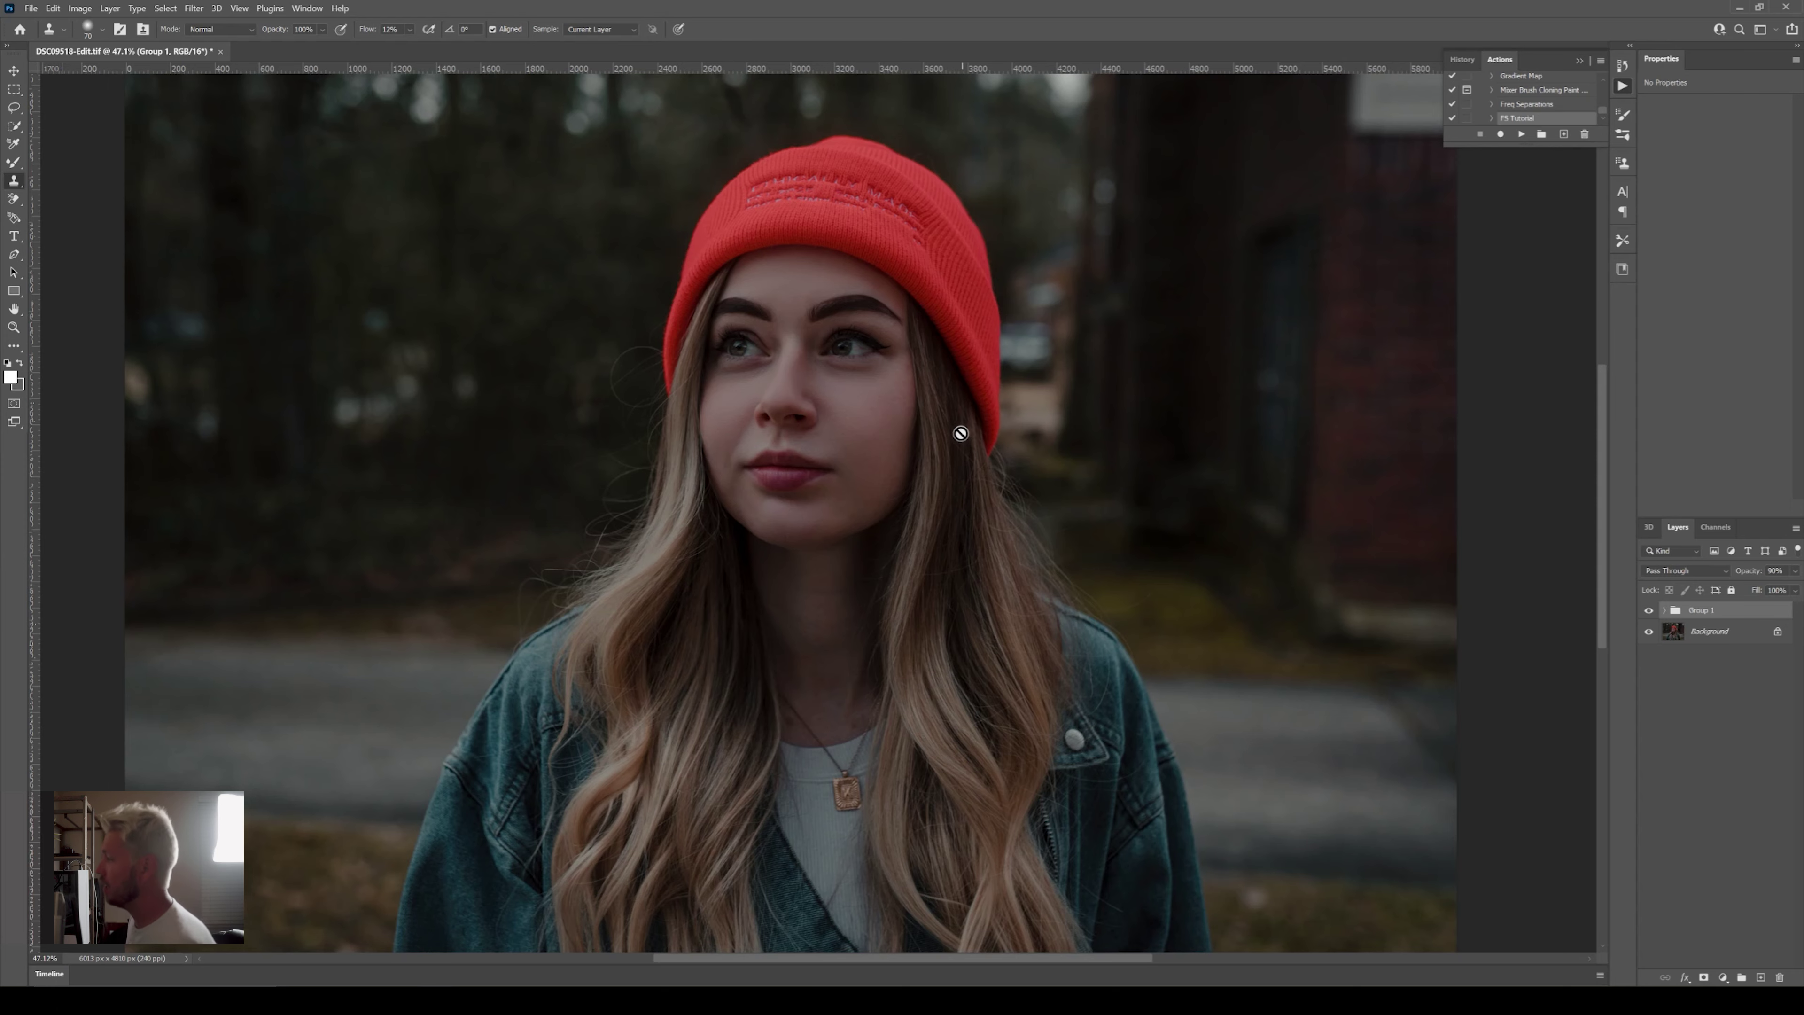
# - Add a Curves adjustment layer above Group 1 that strongly brightens the midtones, and invert its mask to black
pyautogui.scroll(-5, 924, 467)
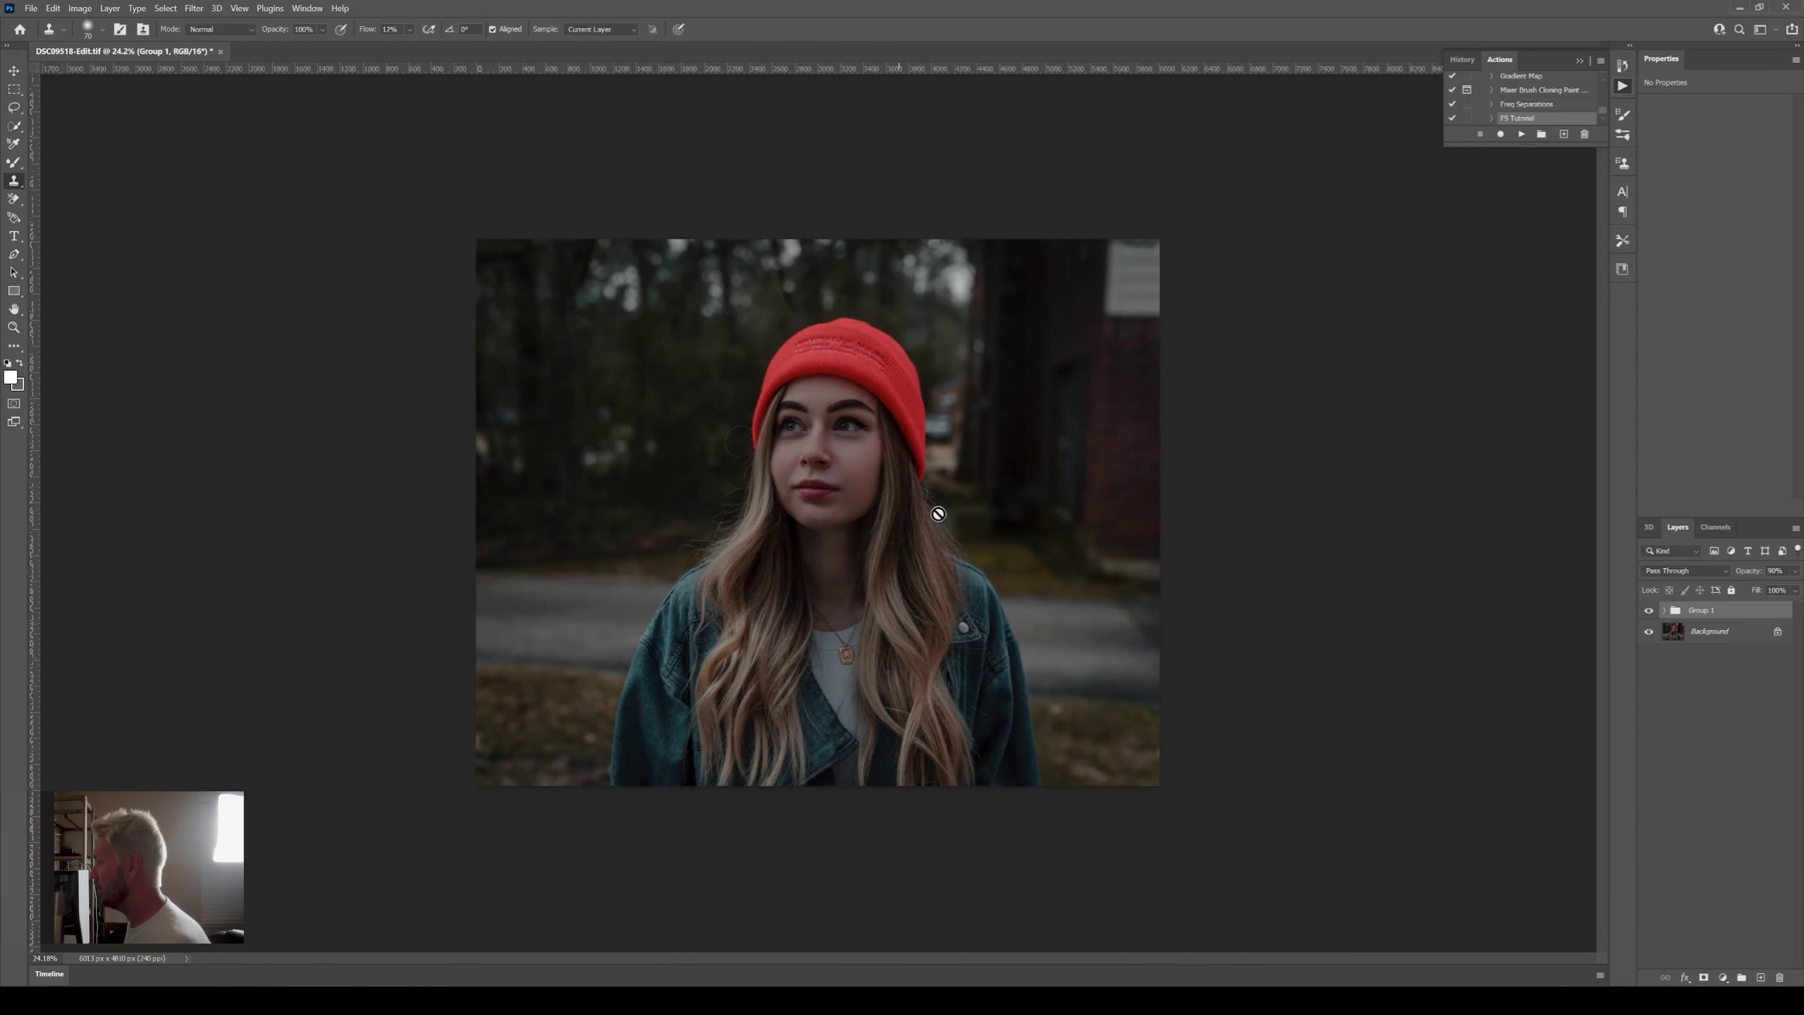
pyautogui.click(1622, 86)
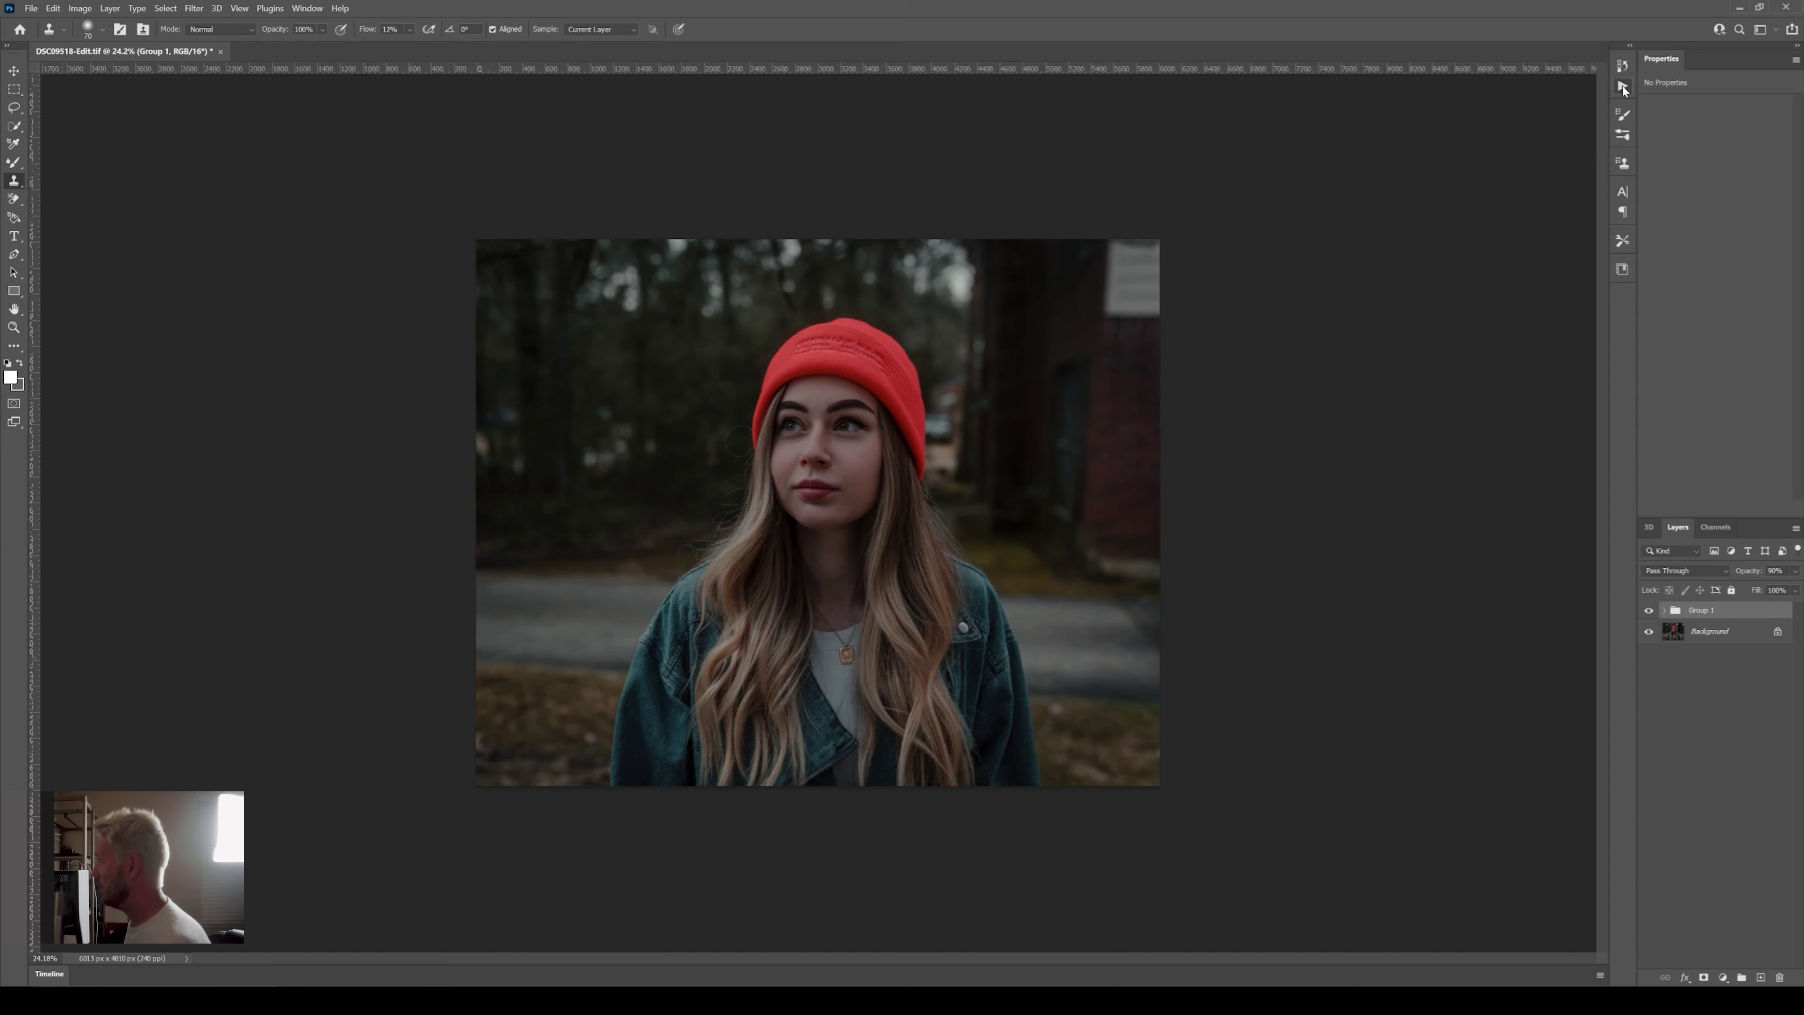
pyautogui.scroll(4, 891, 502)
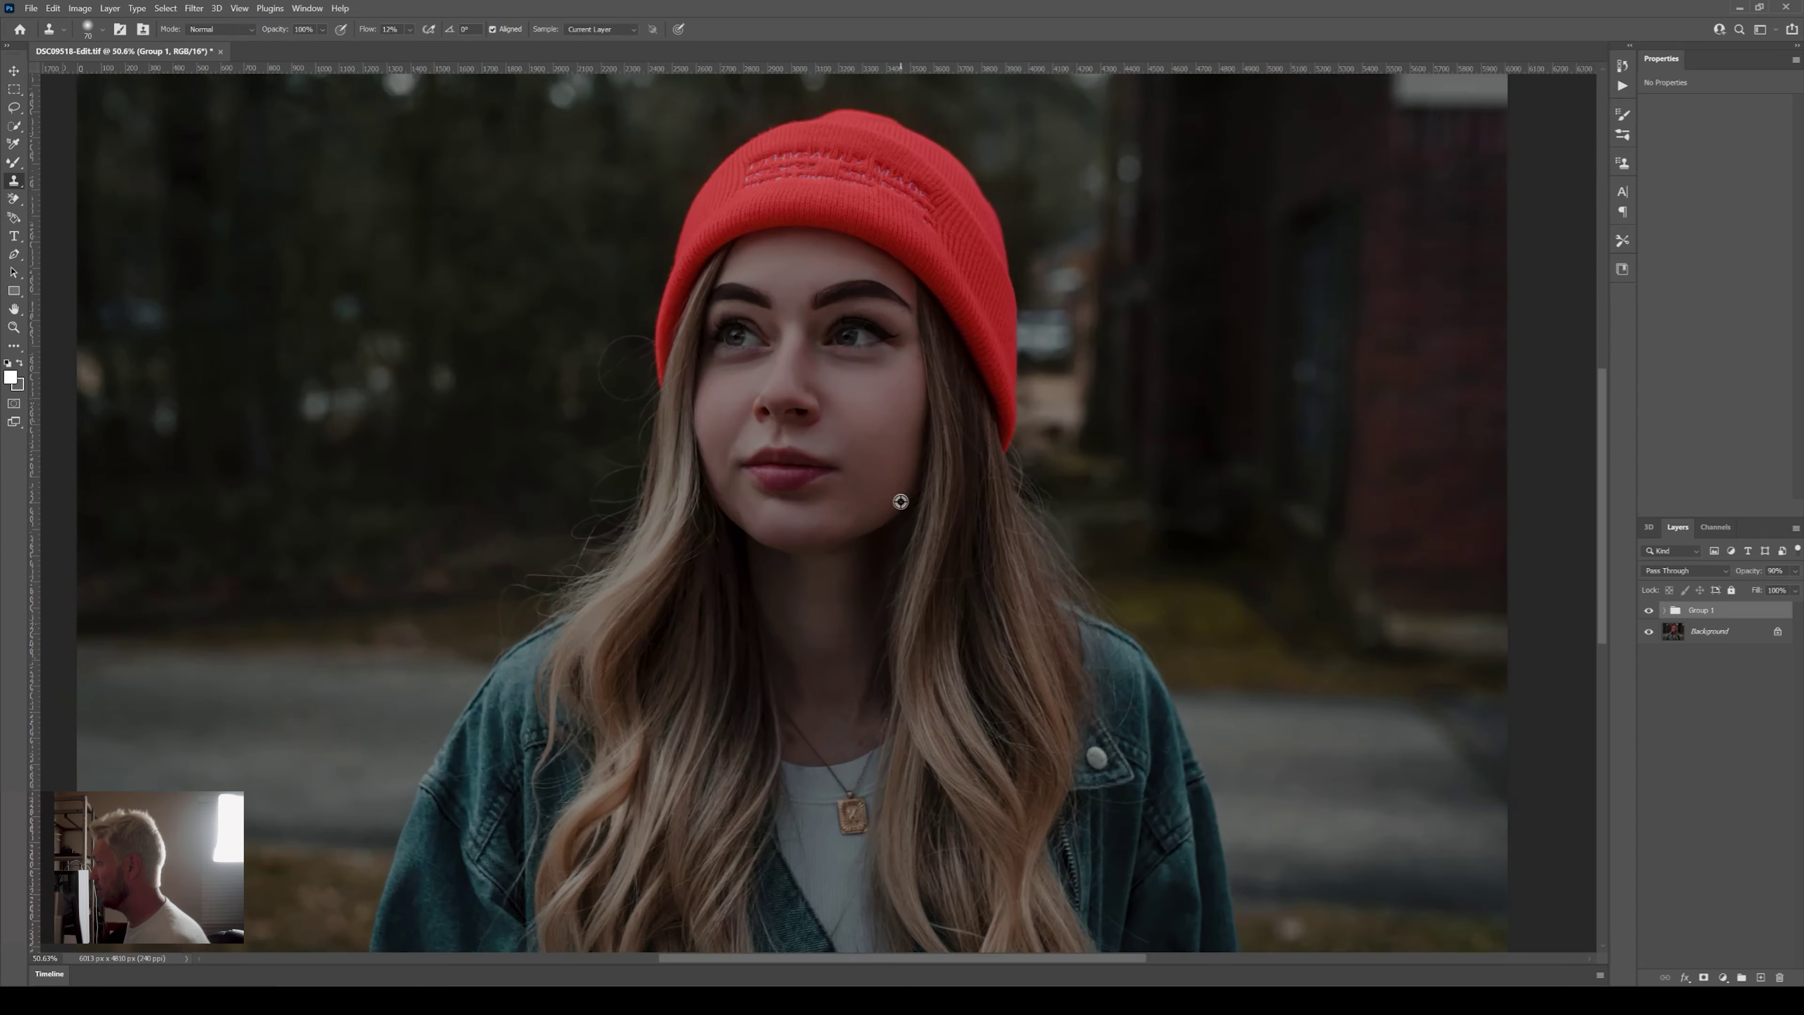
pyautogui.scroll(1, 850, 516)
pyautogui.scroll(2, 878, 516)
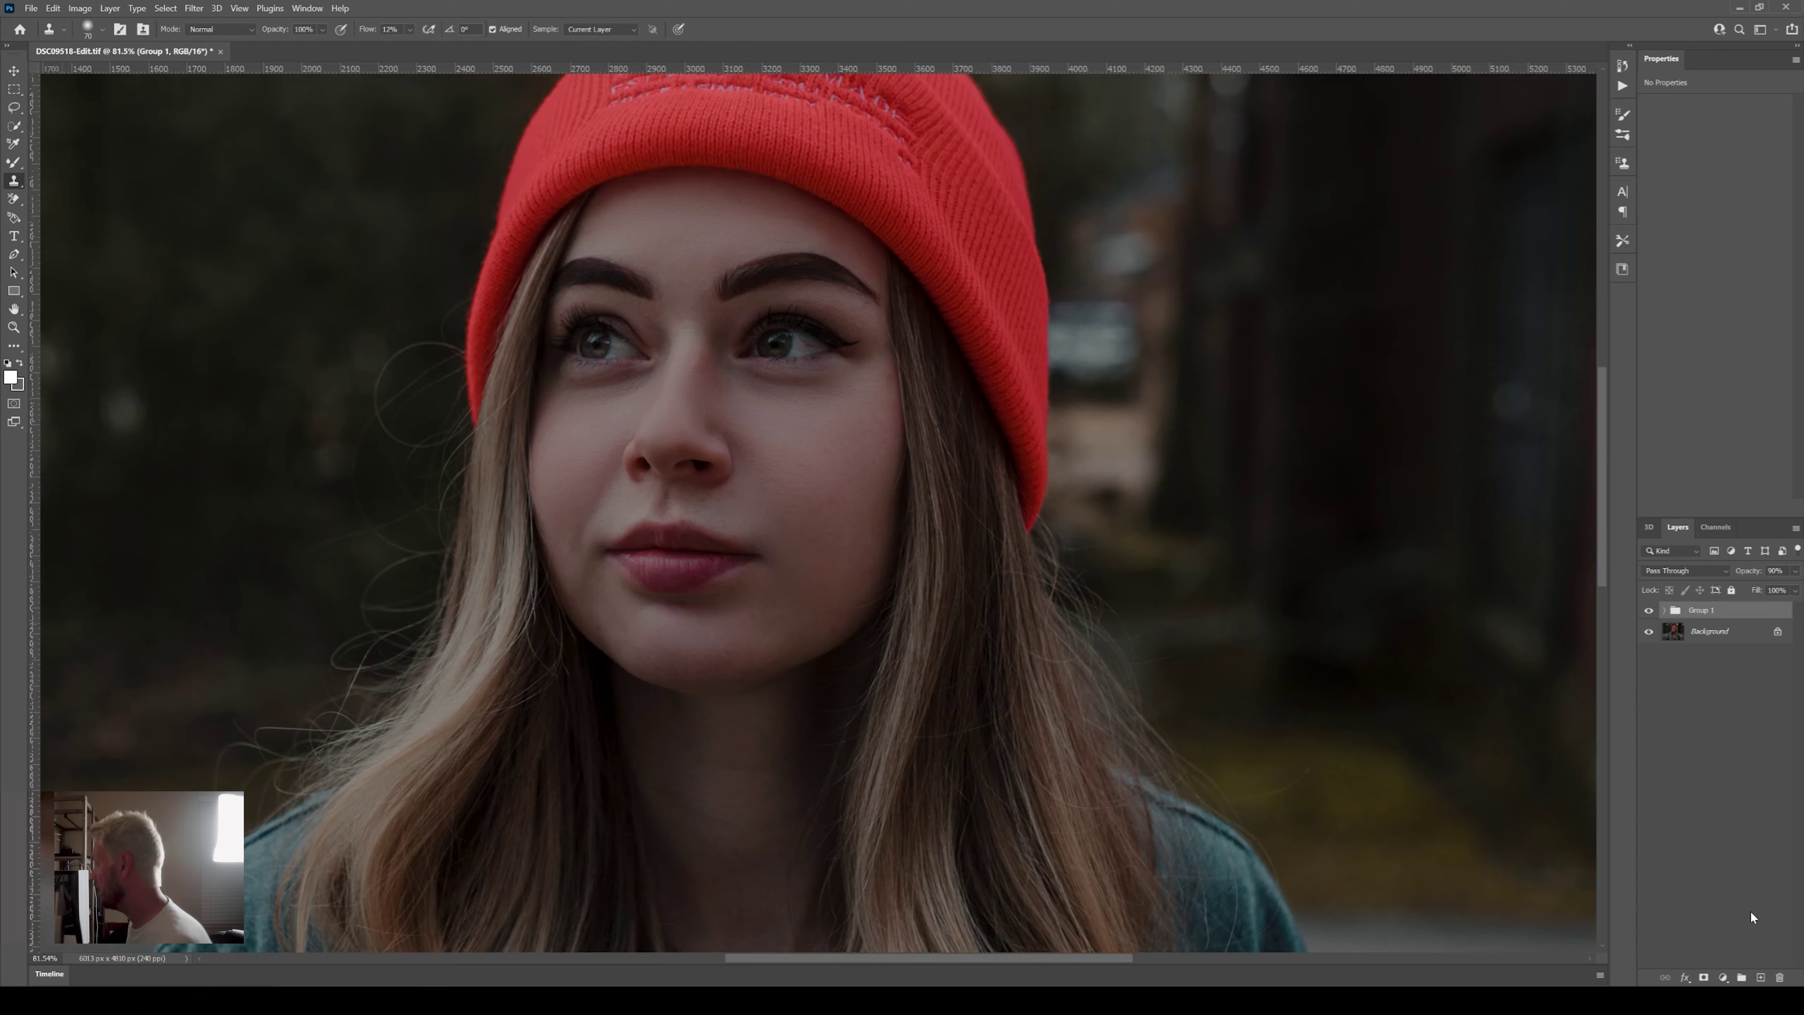
pyautogui.click(1723, 977)
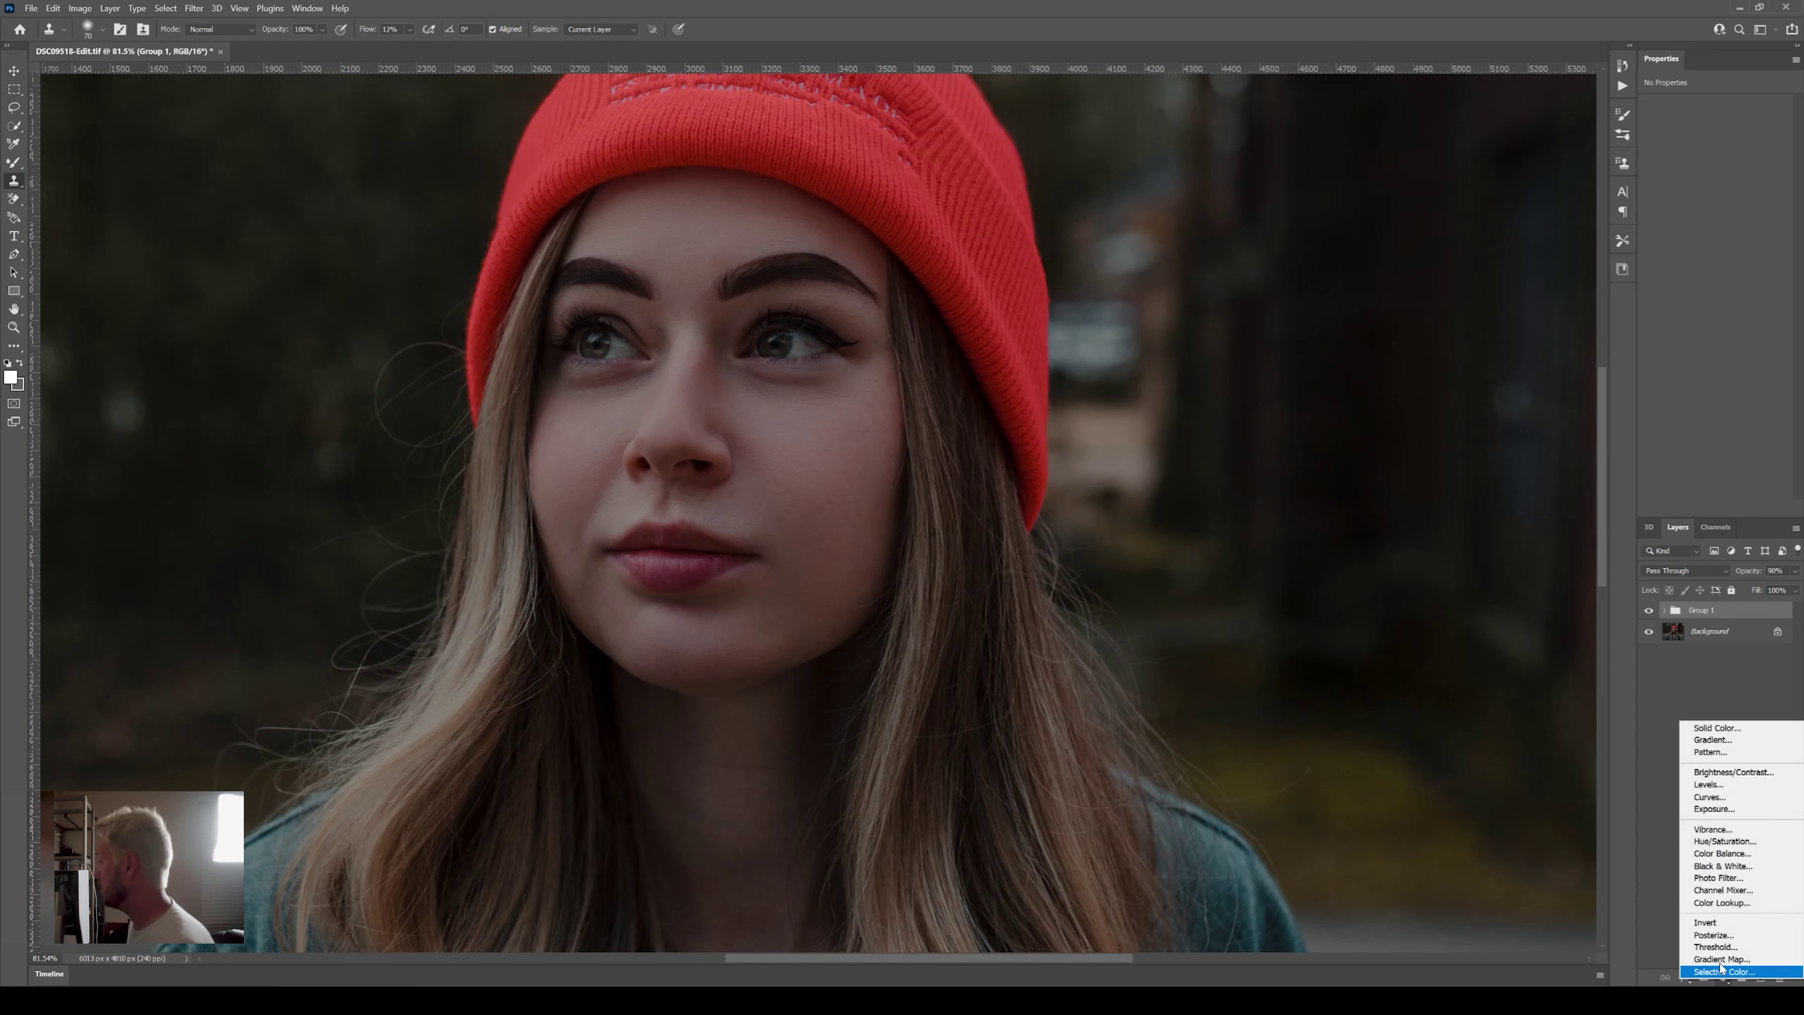
pyautogui.click(1732, 801)
pyautogui.moveTo(1715, 206); pyautogui.dragTo(1715, 168)
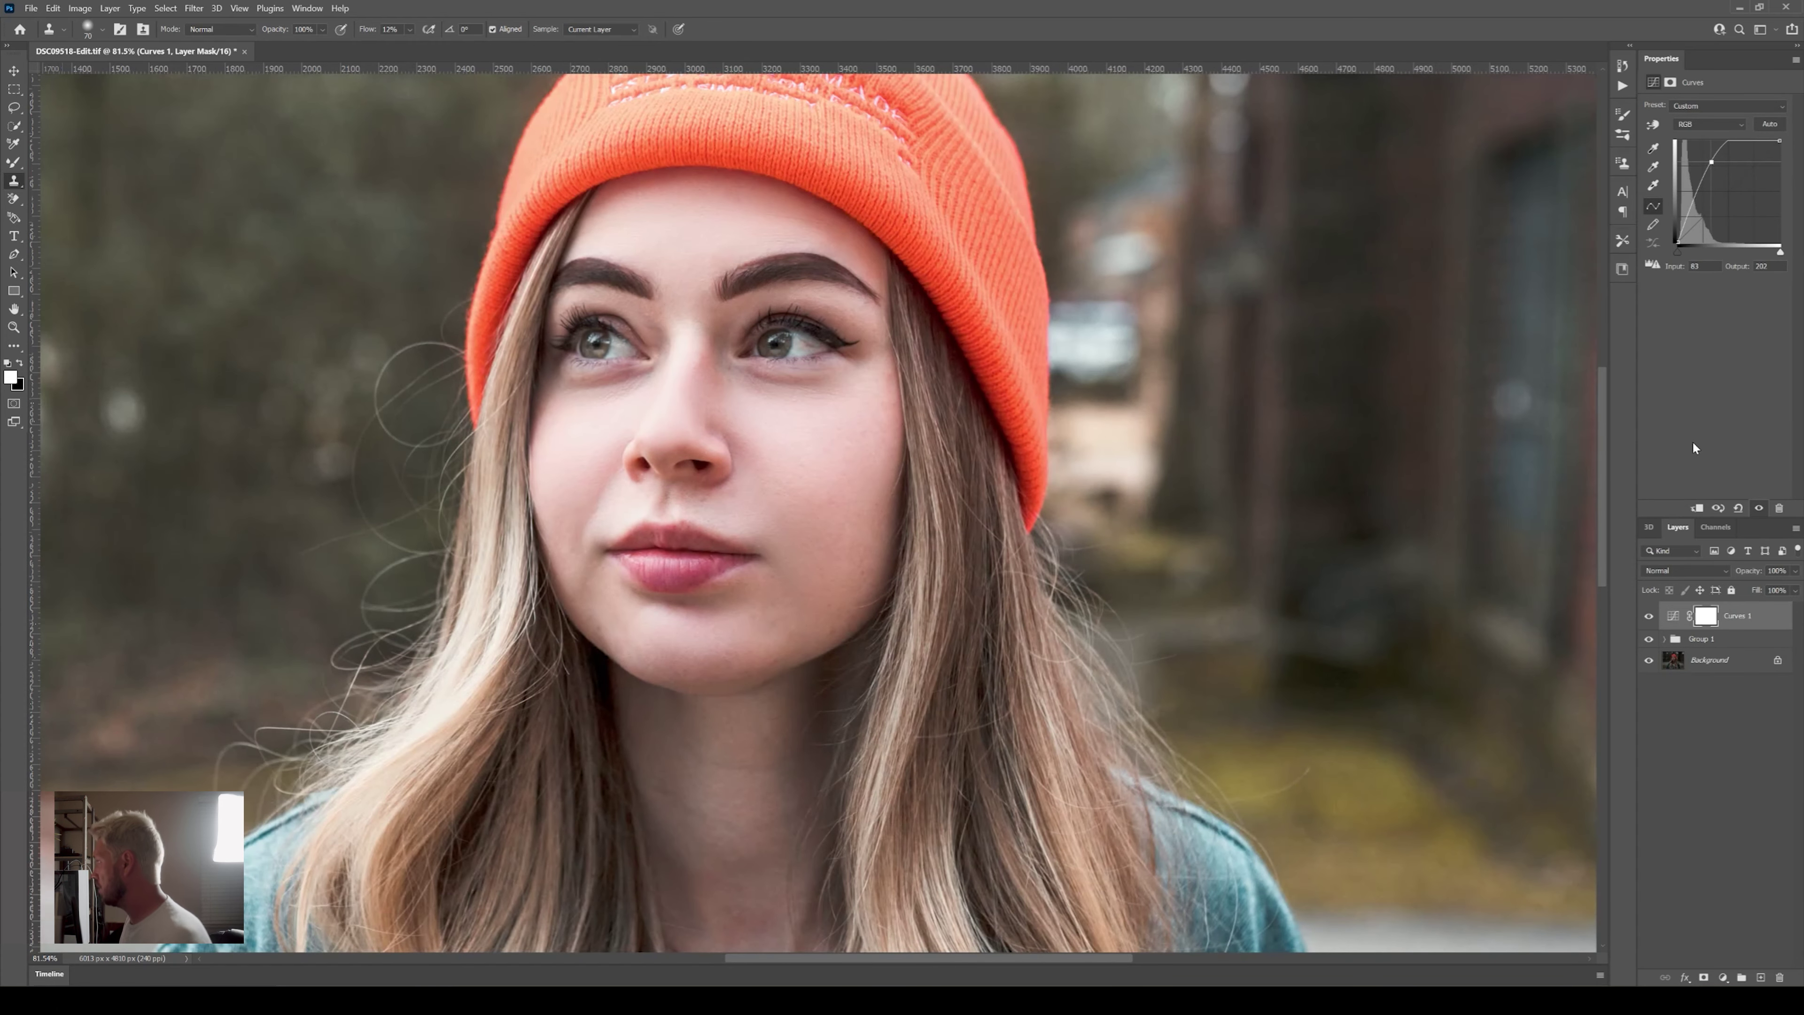
pyautogui.hotkey('ctrl', 'i')
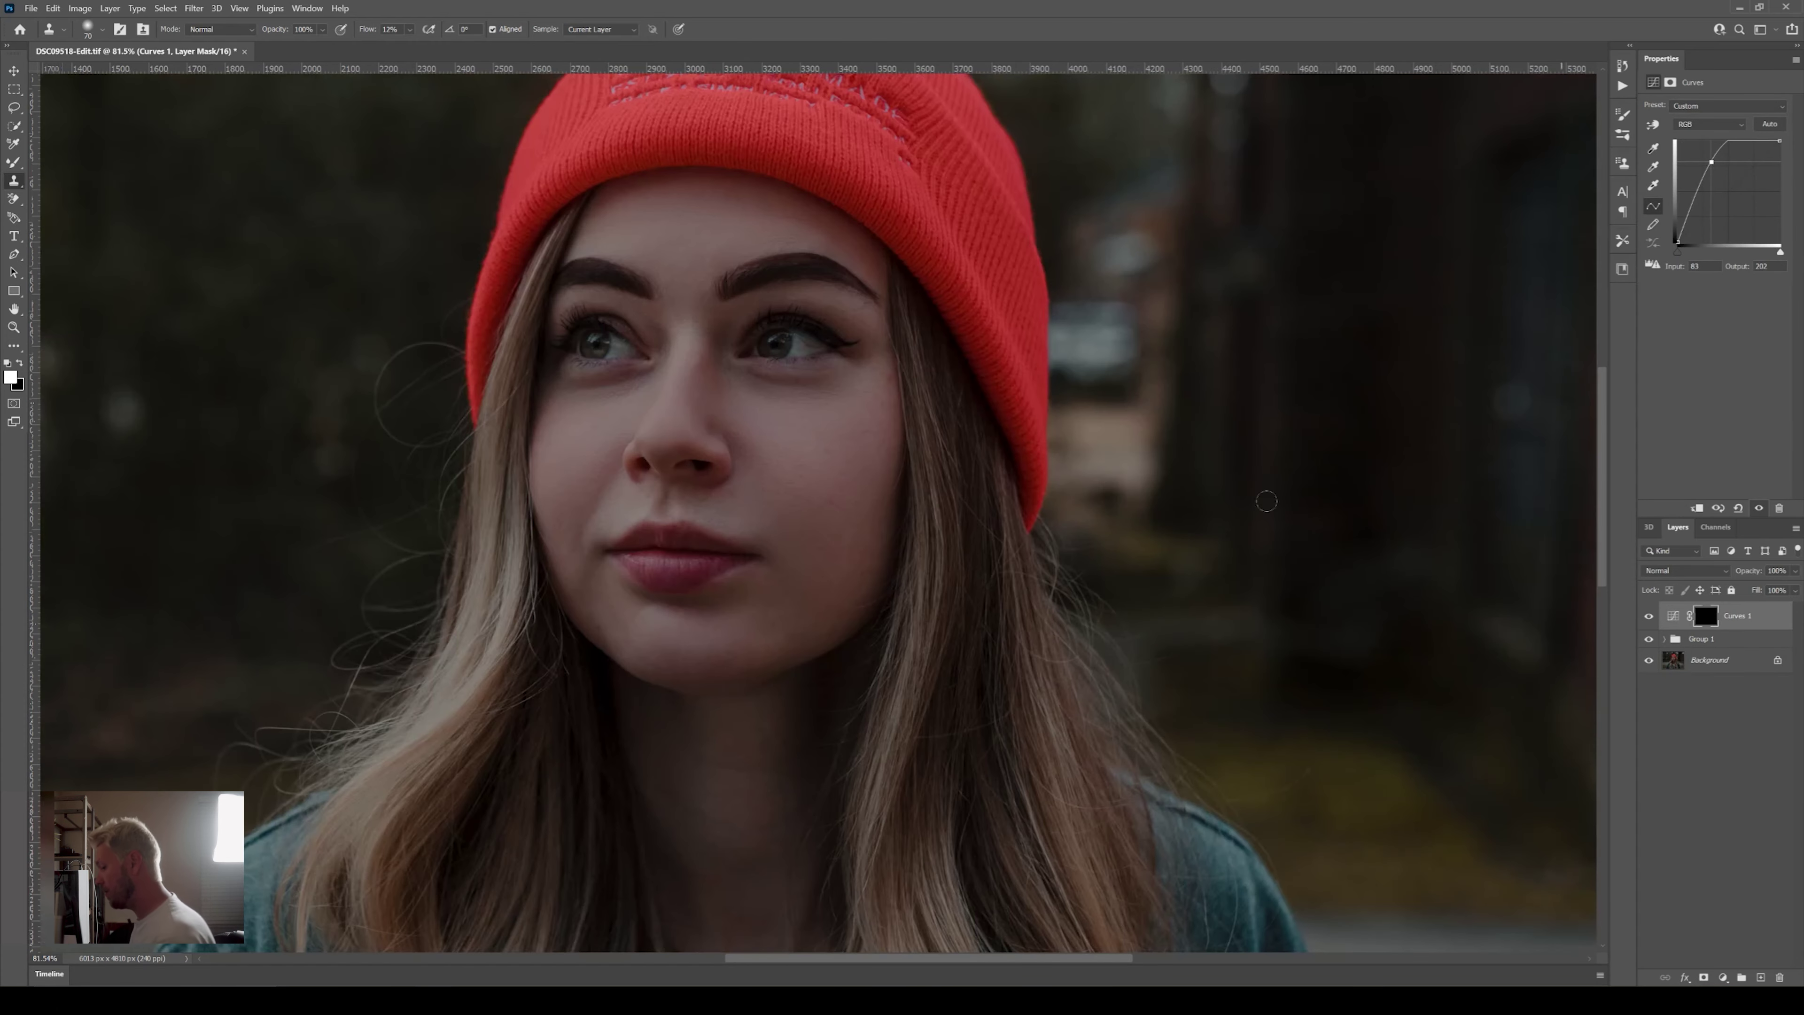
# - Paint white with the Brush tool on the Curves mask to brighten the iris of the eye beside the winged eyeliner
pyautogui.click(14, 162)
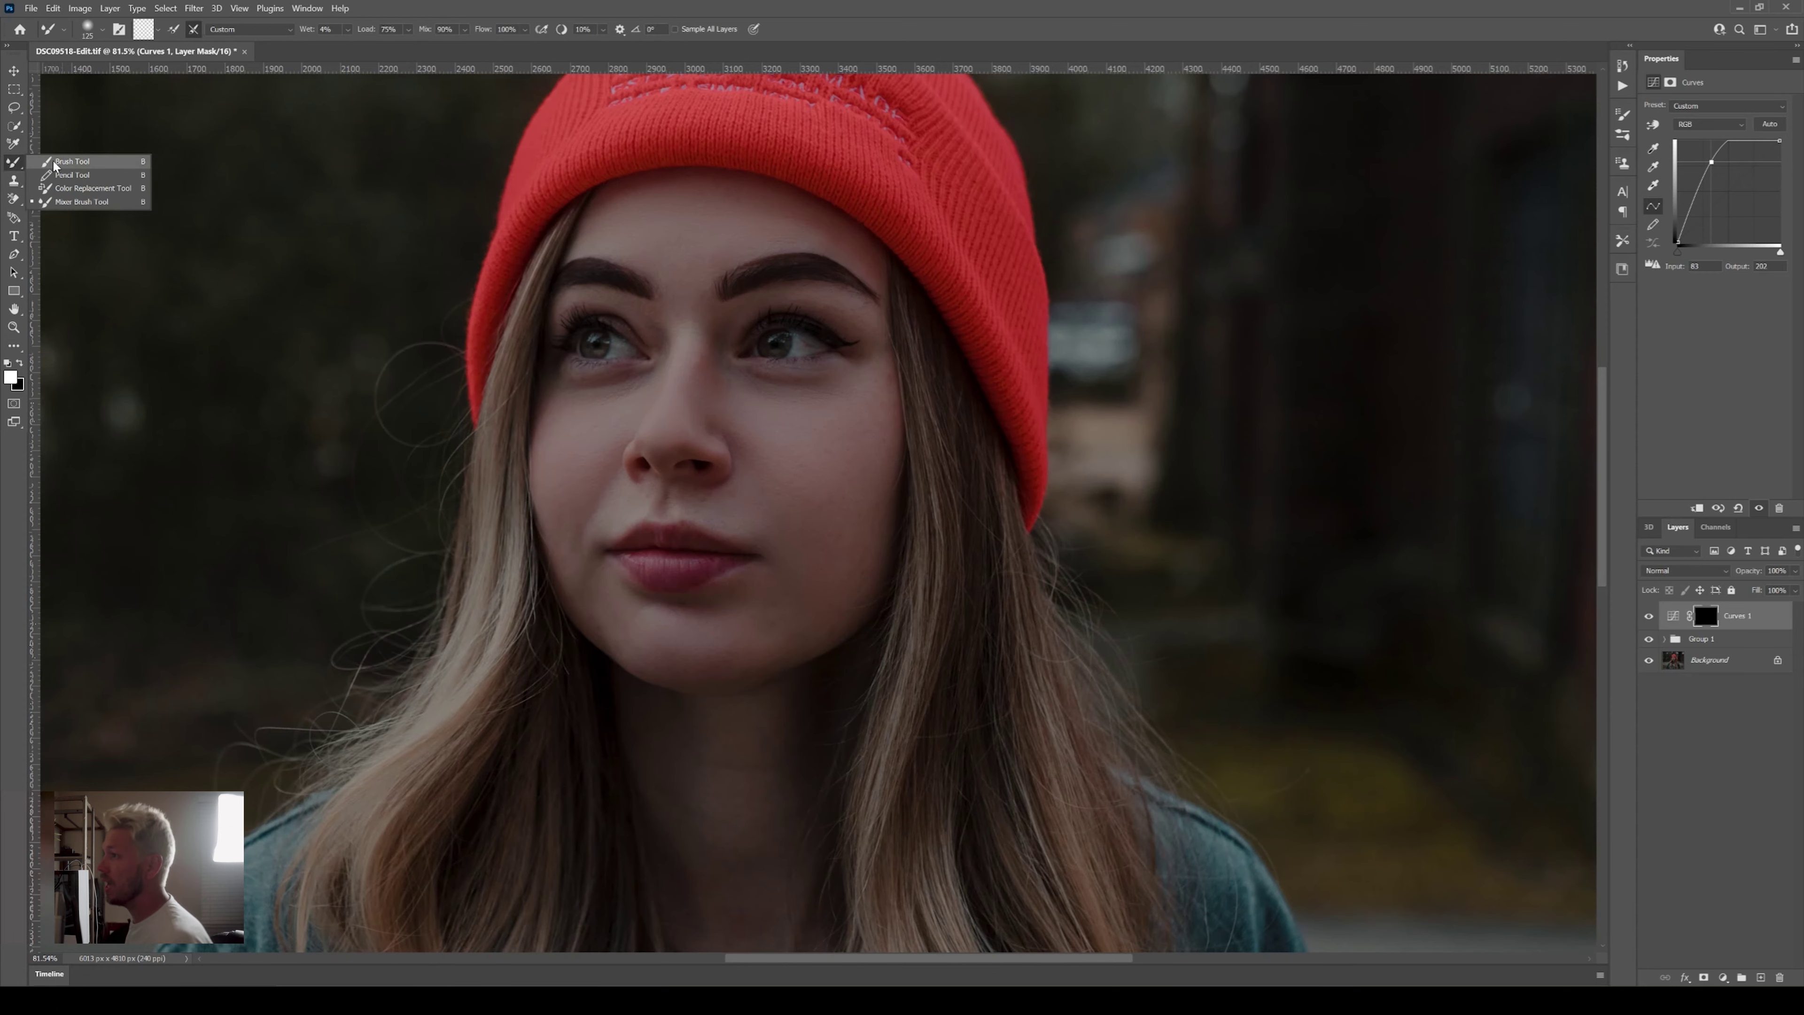
pyautogui.click(72, 161)
pyautogui.scroll(10, 817, 330)
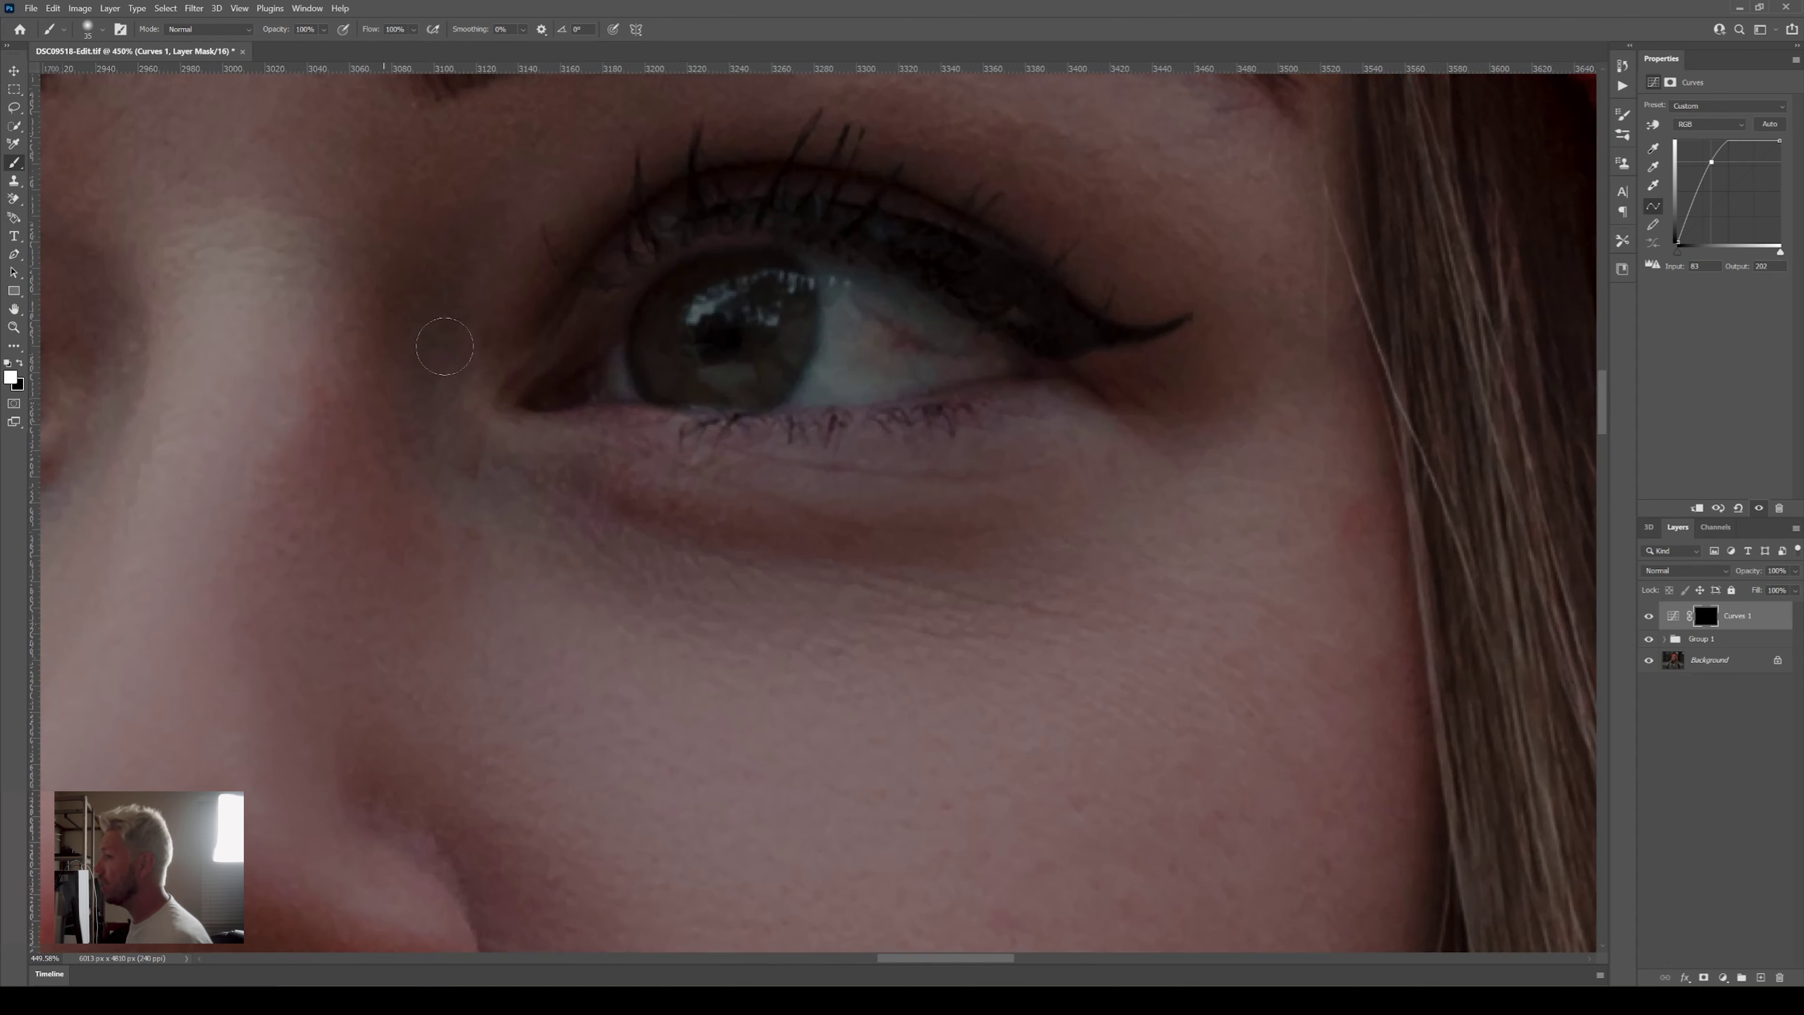
pyautogui.press('x')
pyautogui.press('x')
pyautogui.press('x')
pyautogui.press('x')
pyautogui.moveTo(792, 336)
pyautogui.mouseDown()
pyautogui.moveTo(692, 377)
pyautogui.moveTo(664, 330)
pyautogui.moveTo(732, 378)
pyautogui.mouseUp()
# - Paint white on the Curves mask over the other eye's iris to match the brightened one
pyautogui.scroll(-5, 733, 378)
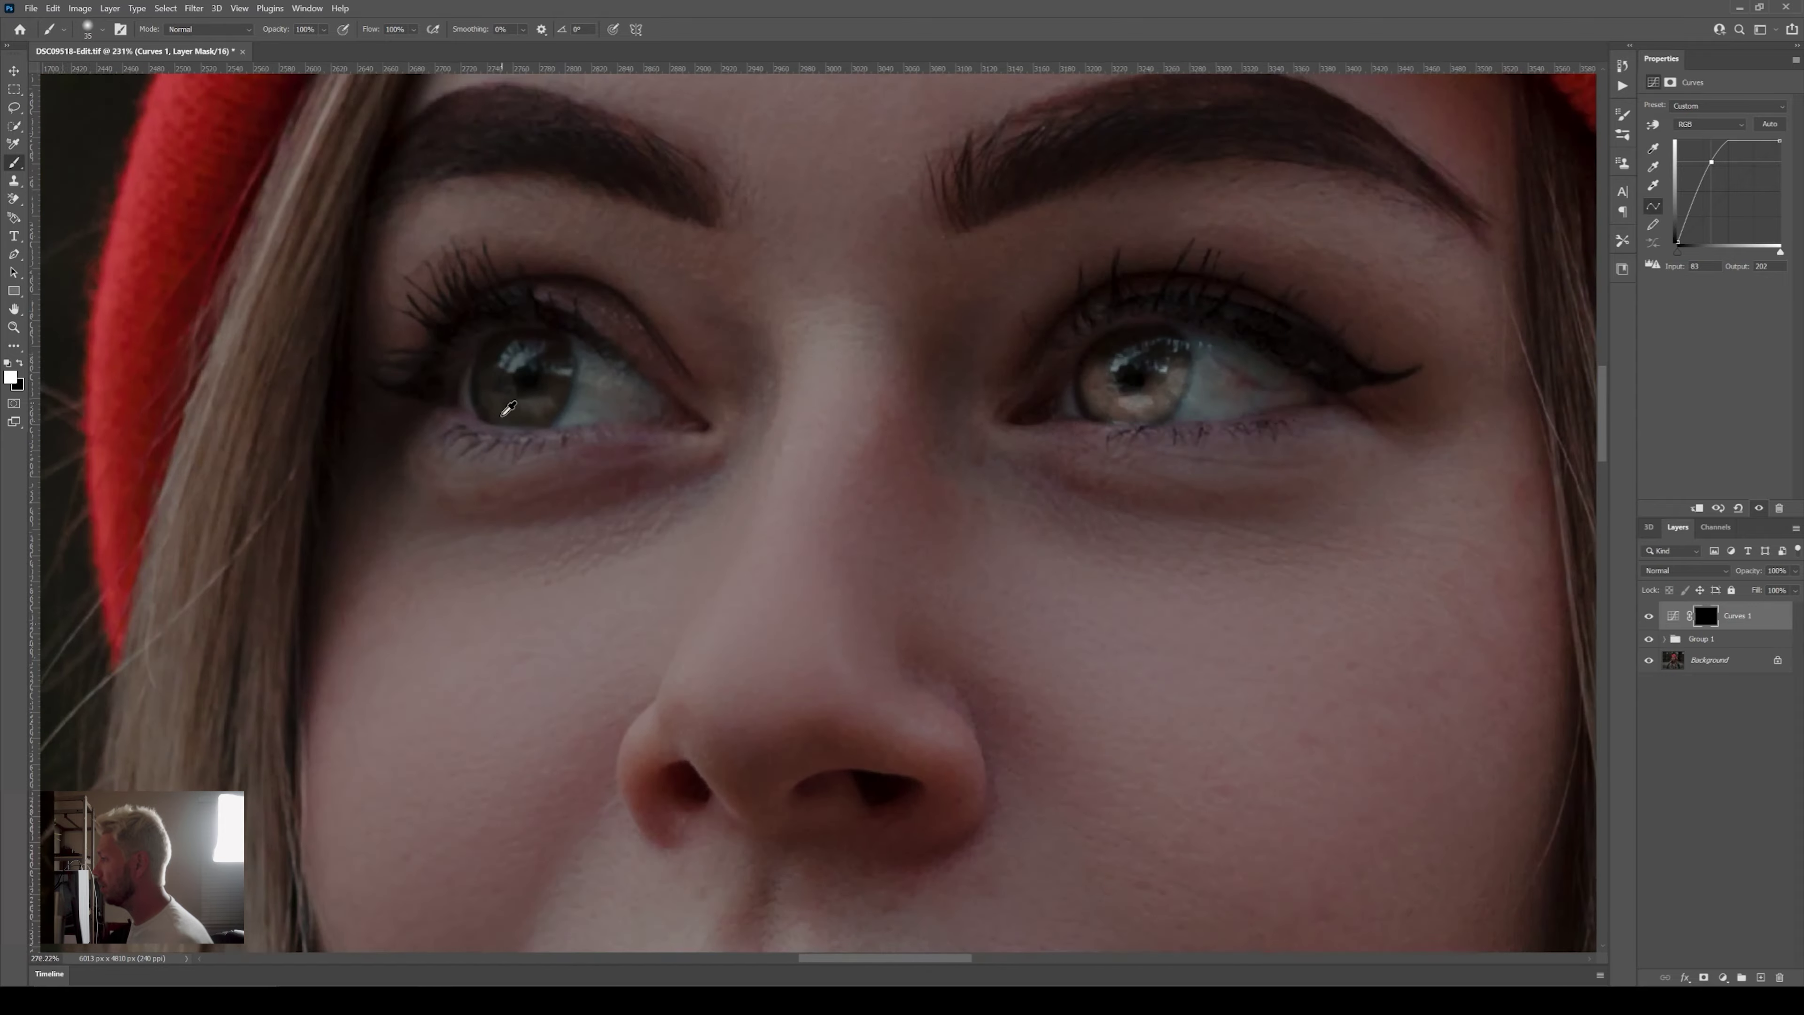
pyautogui.scroll(4, 508, 408)
pyautogui.moveTo(593, 359)
pyautogui.mouseDown()
pyautogui.moveTo(509, 401)
pyautogui.moveTo(490, 364)
pyautogui.mouseUp()
pyautogui.scroll(-6, 1039, 383)
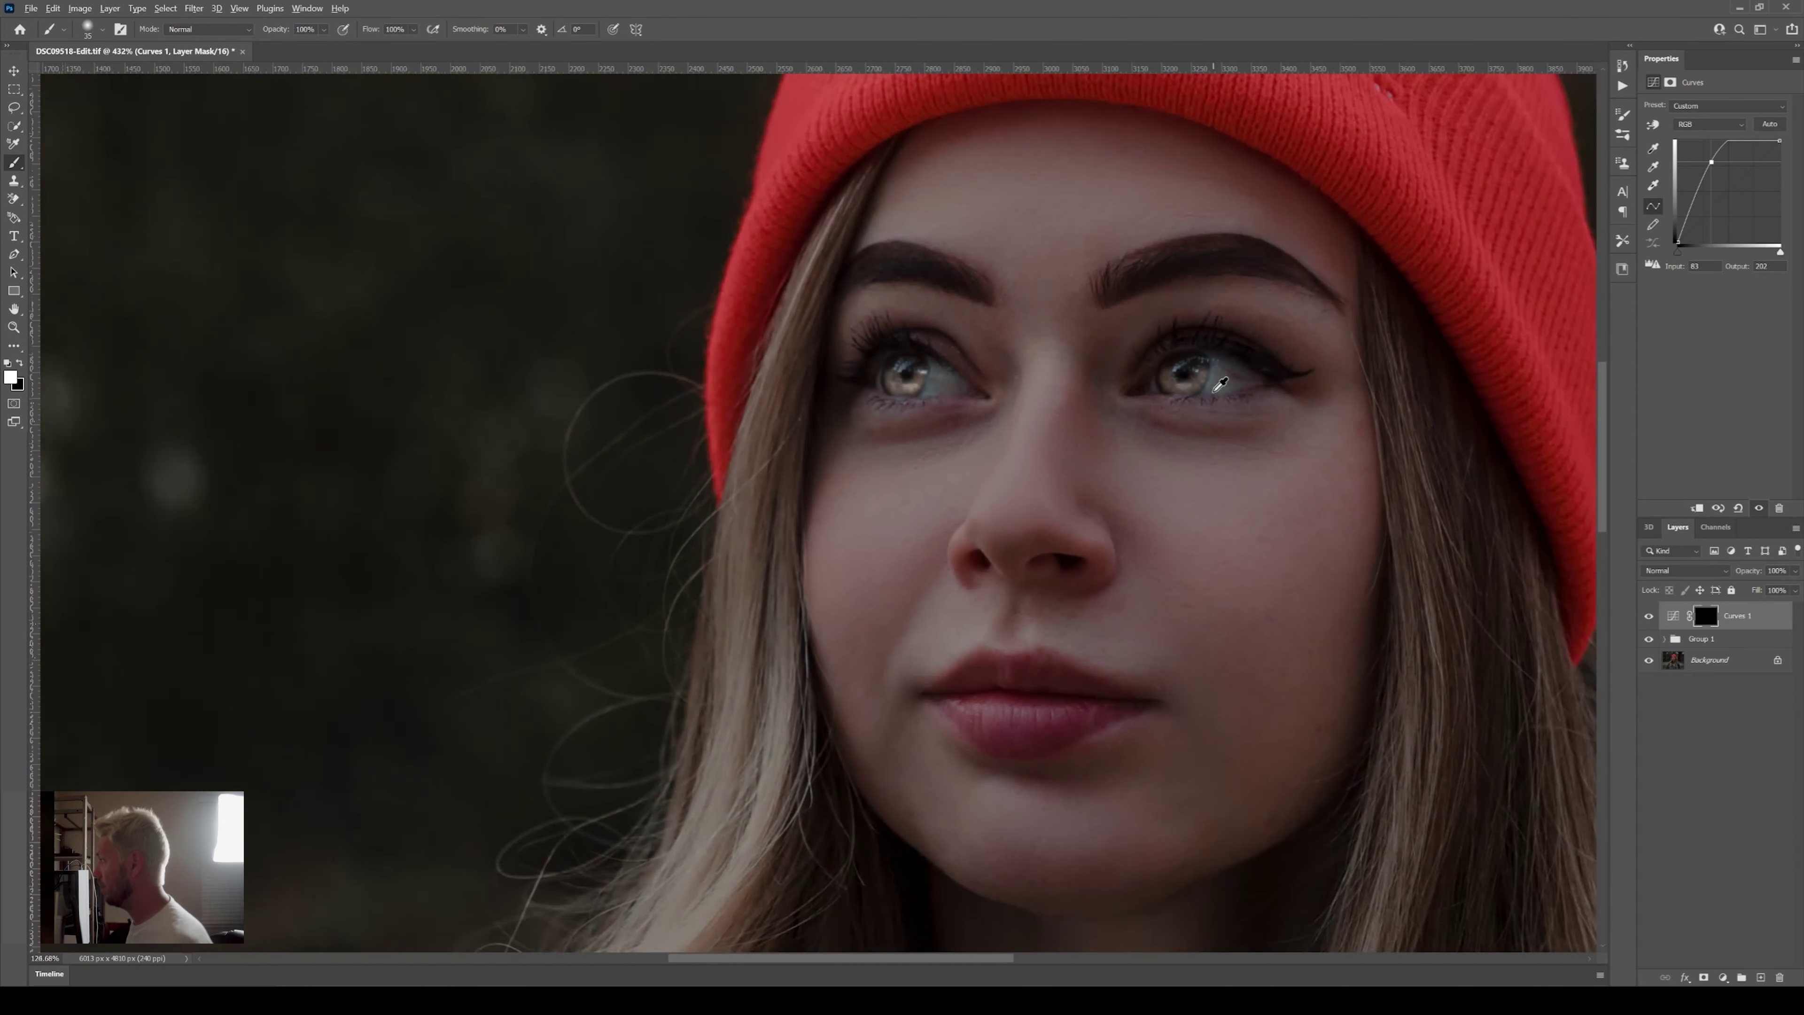
pyautogui.scroll(-3, 1207, 426)
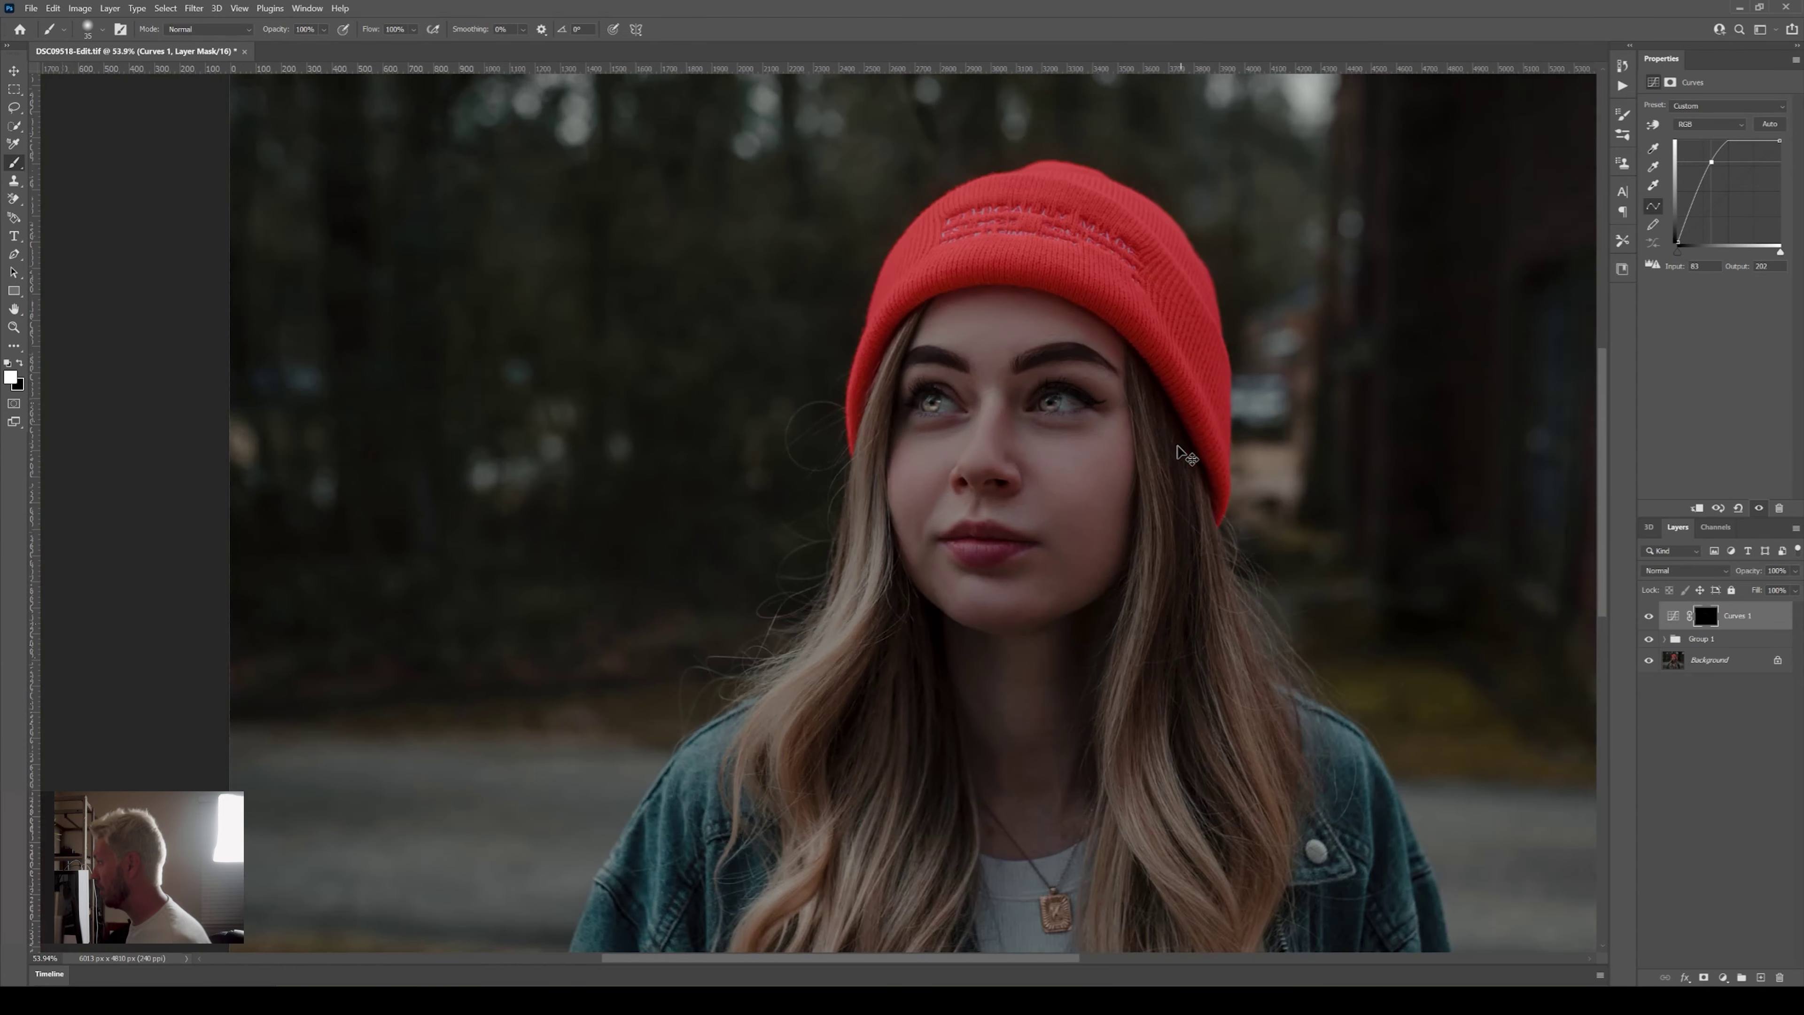
pyautogui.scroll(3, 1172, 464)
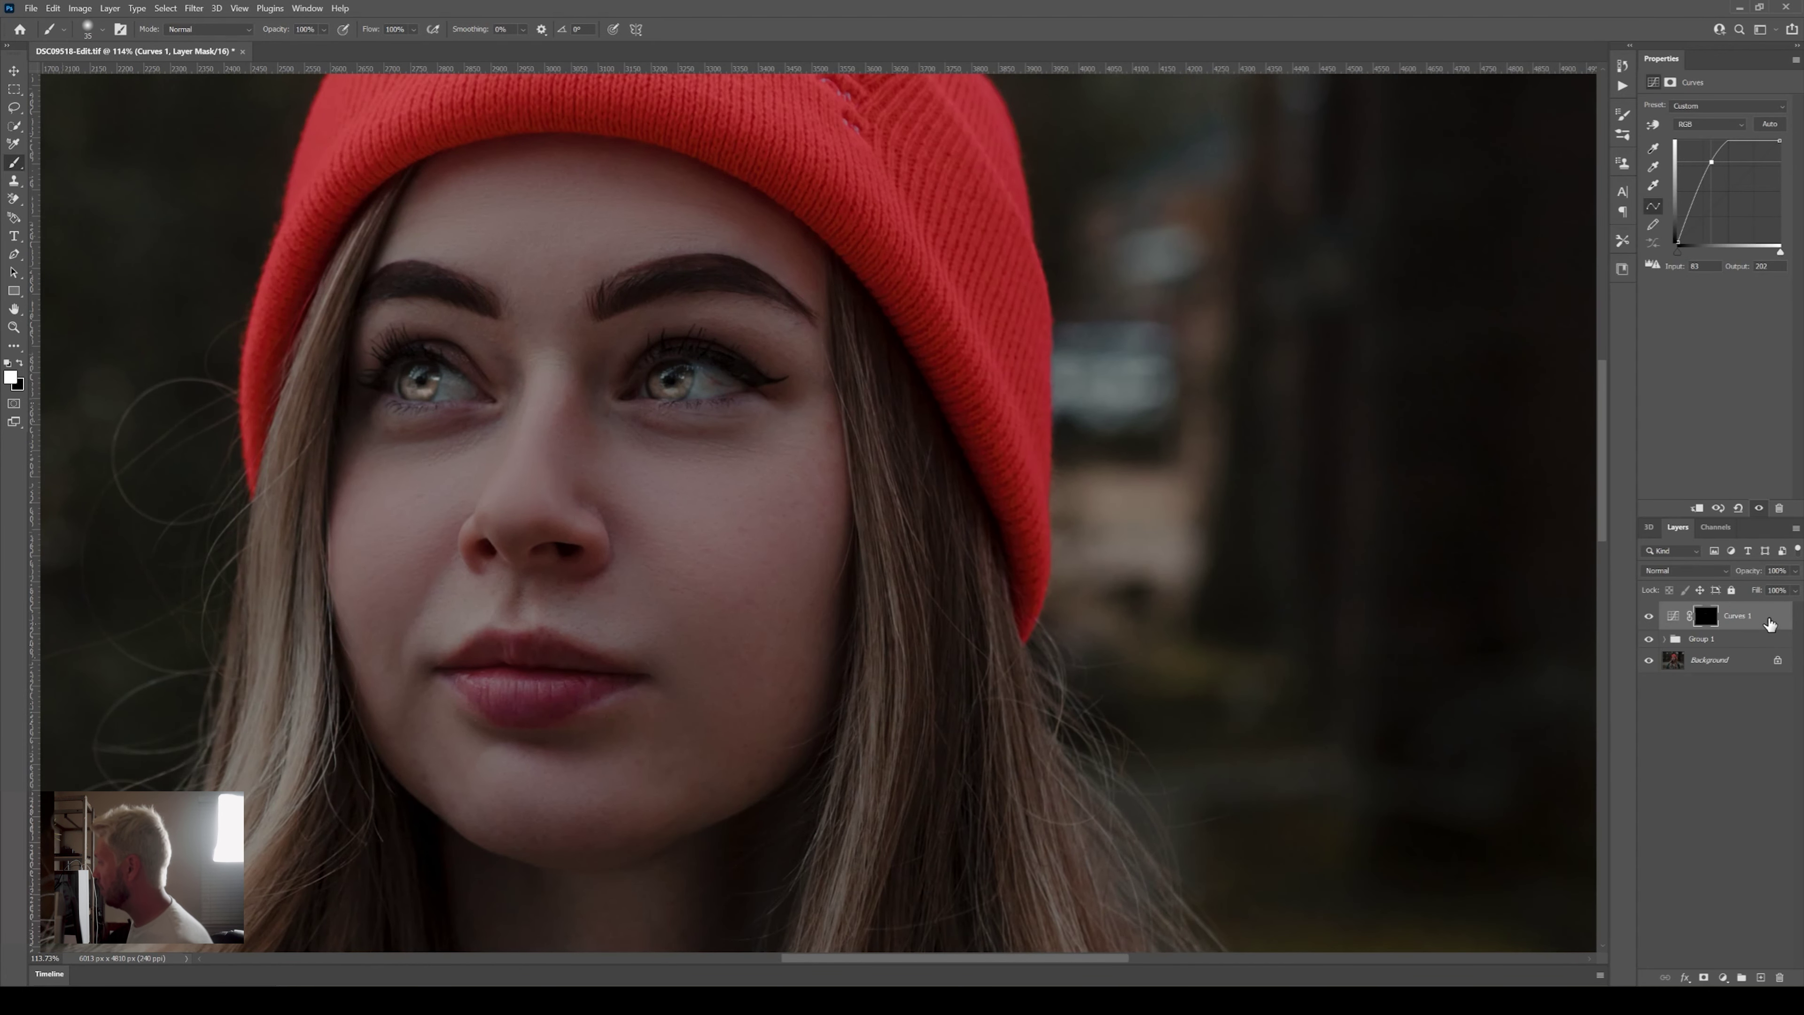
# - Split the Curves layer's Blend If black point for the underlying layer to 0 / 71 to soften the eye brightening
pyautogui.doubleClick(1770, 623)
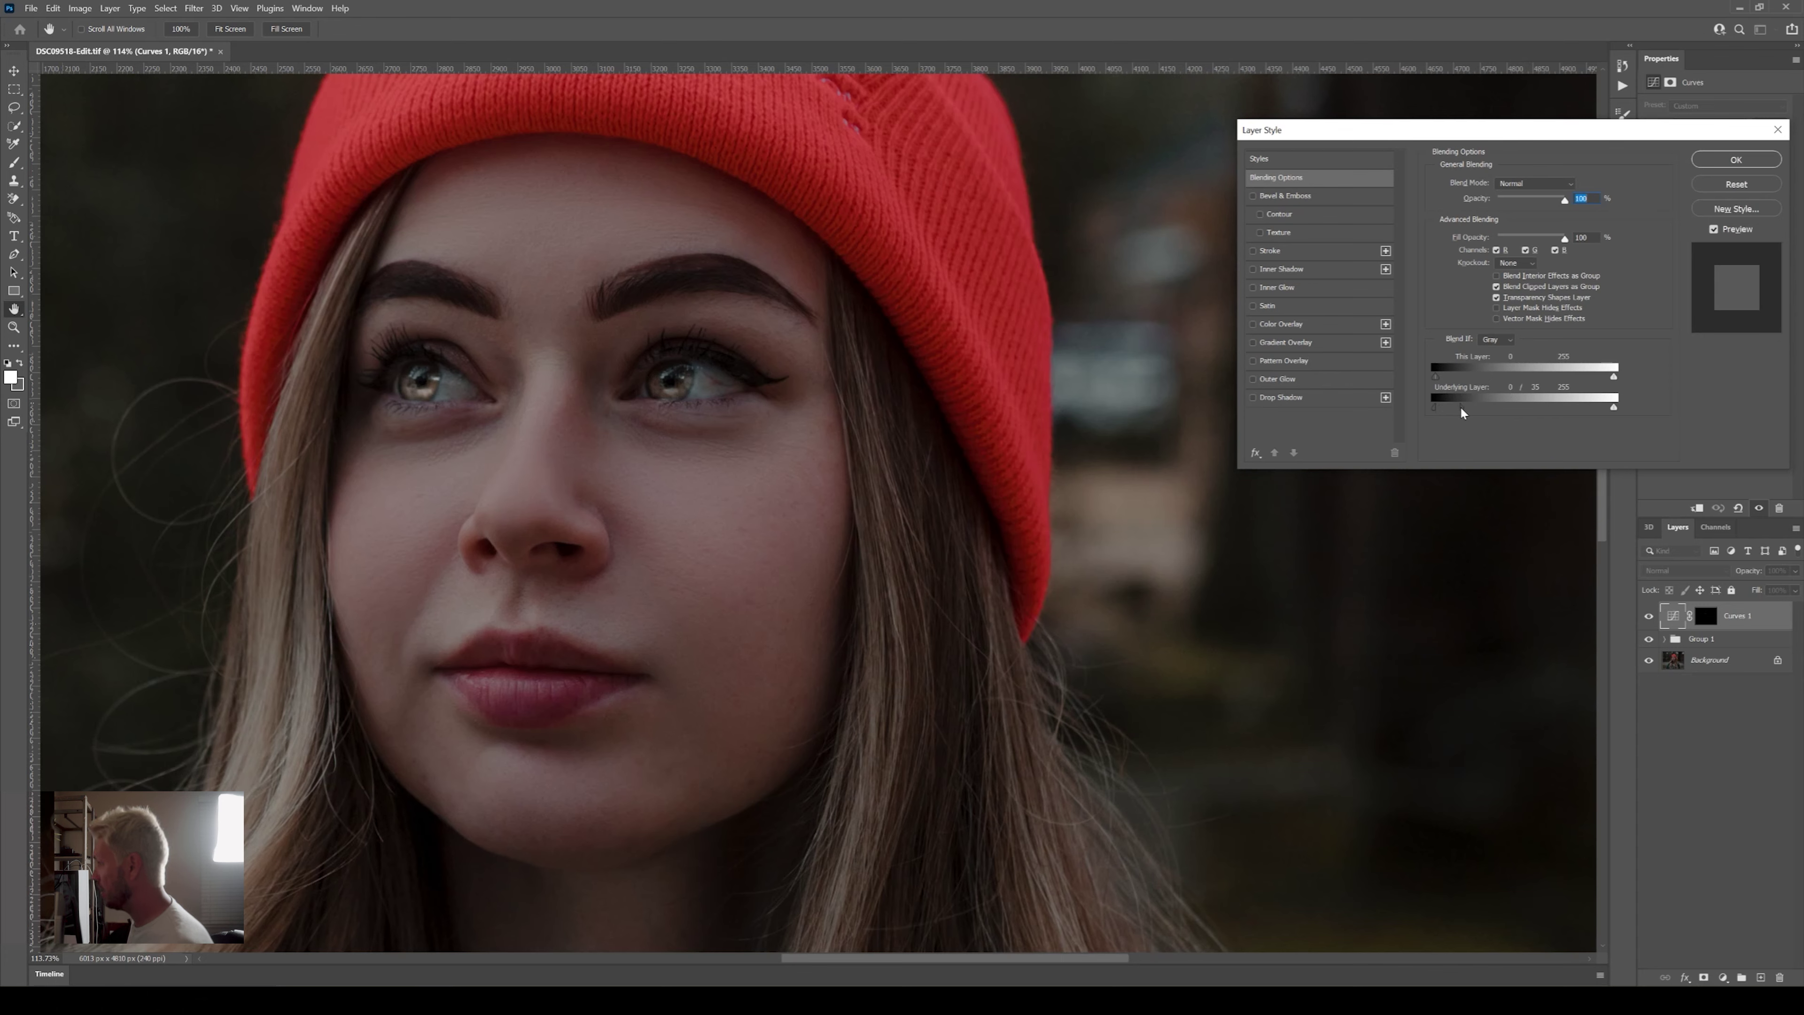
pyautogui.moveTo(1464, 406); pyautogui.dragTo(1481, 405)
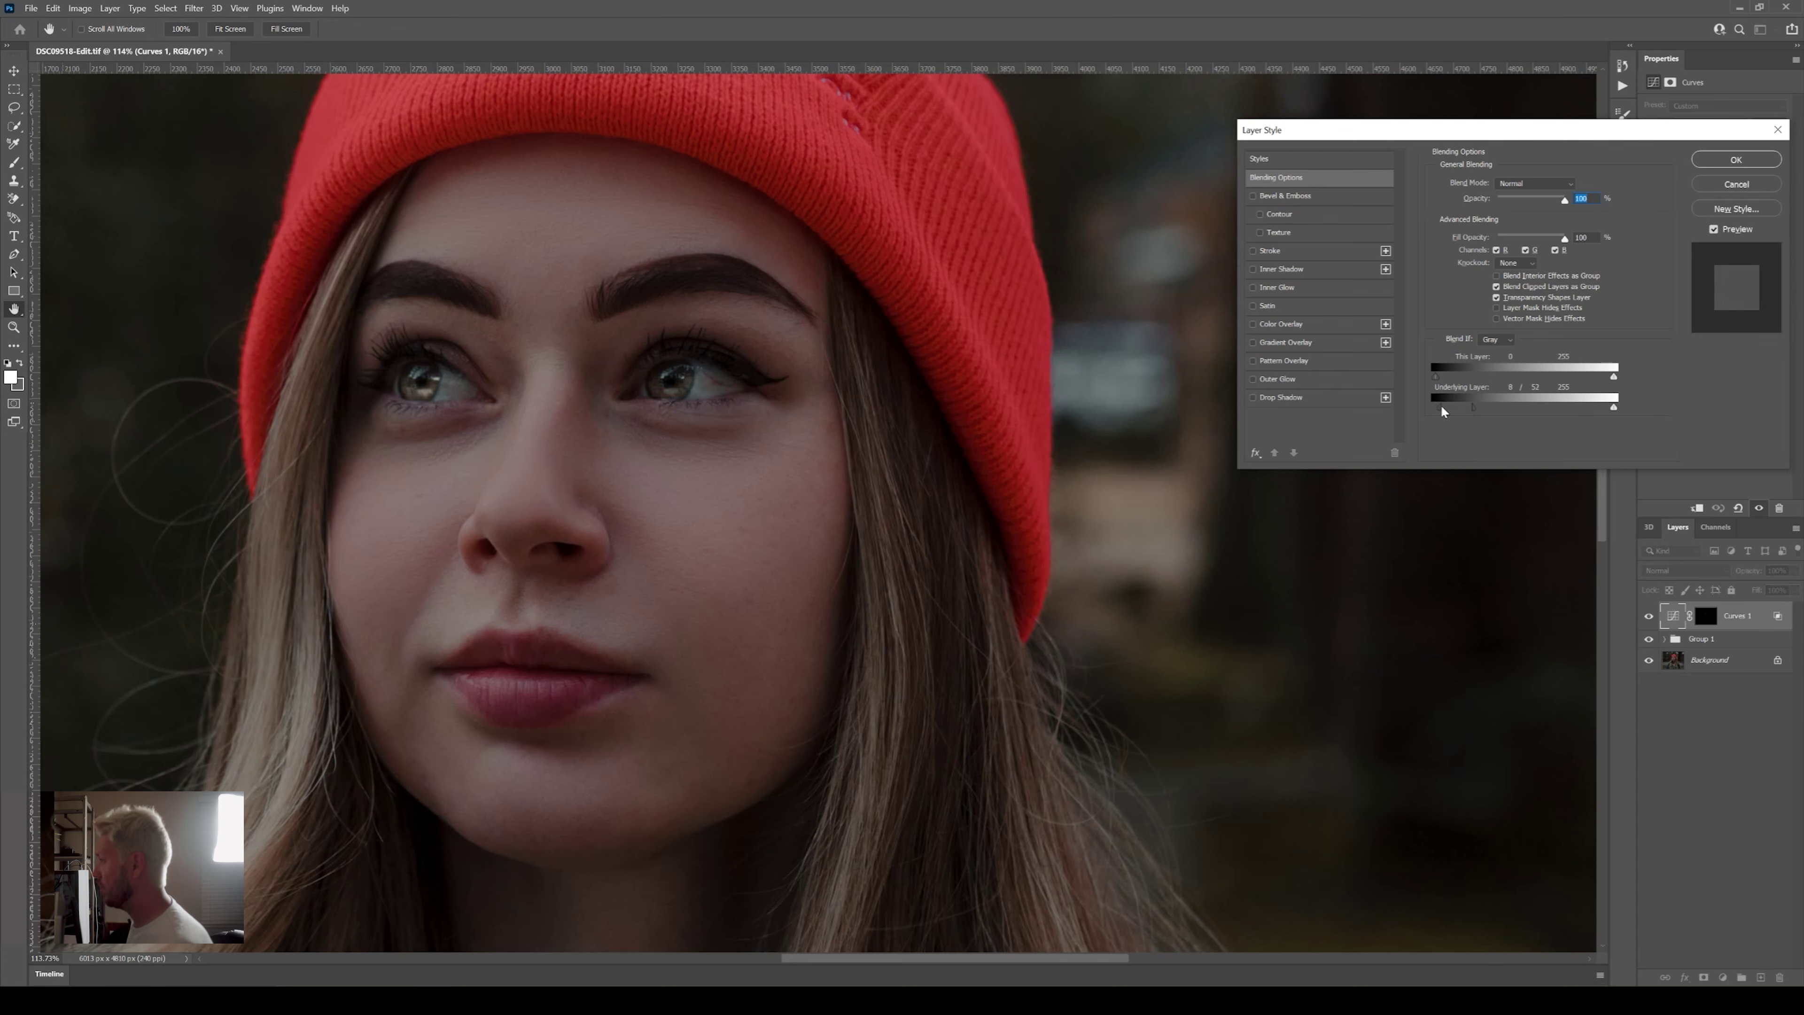
pyautogui.moveTo(1471, 405)
pyautogui.mouseDown()
pyautogui.moveTo(1543, 402)
pyautogui.moveTo(1433, 410)
pyautogui.moveTo(1488, 402)
pyautogui.mouseUp()
pyautogui.moveTo(1486, 407); pyautogui.dragTo(1483, 405)
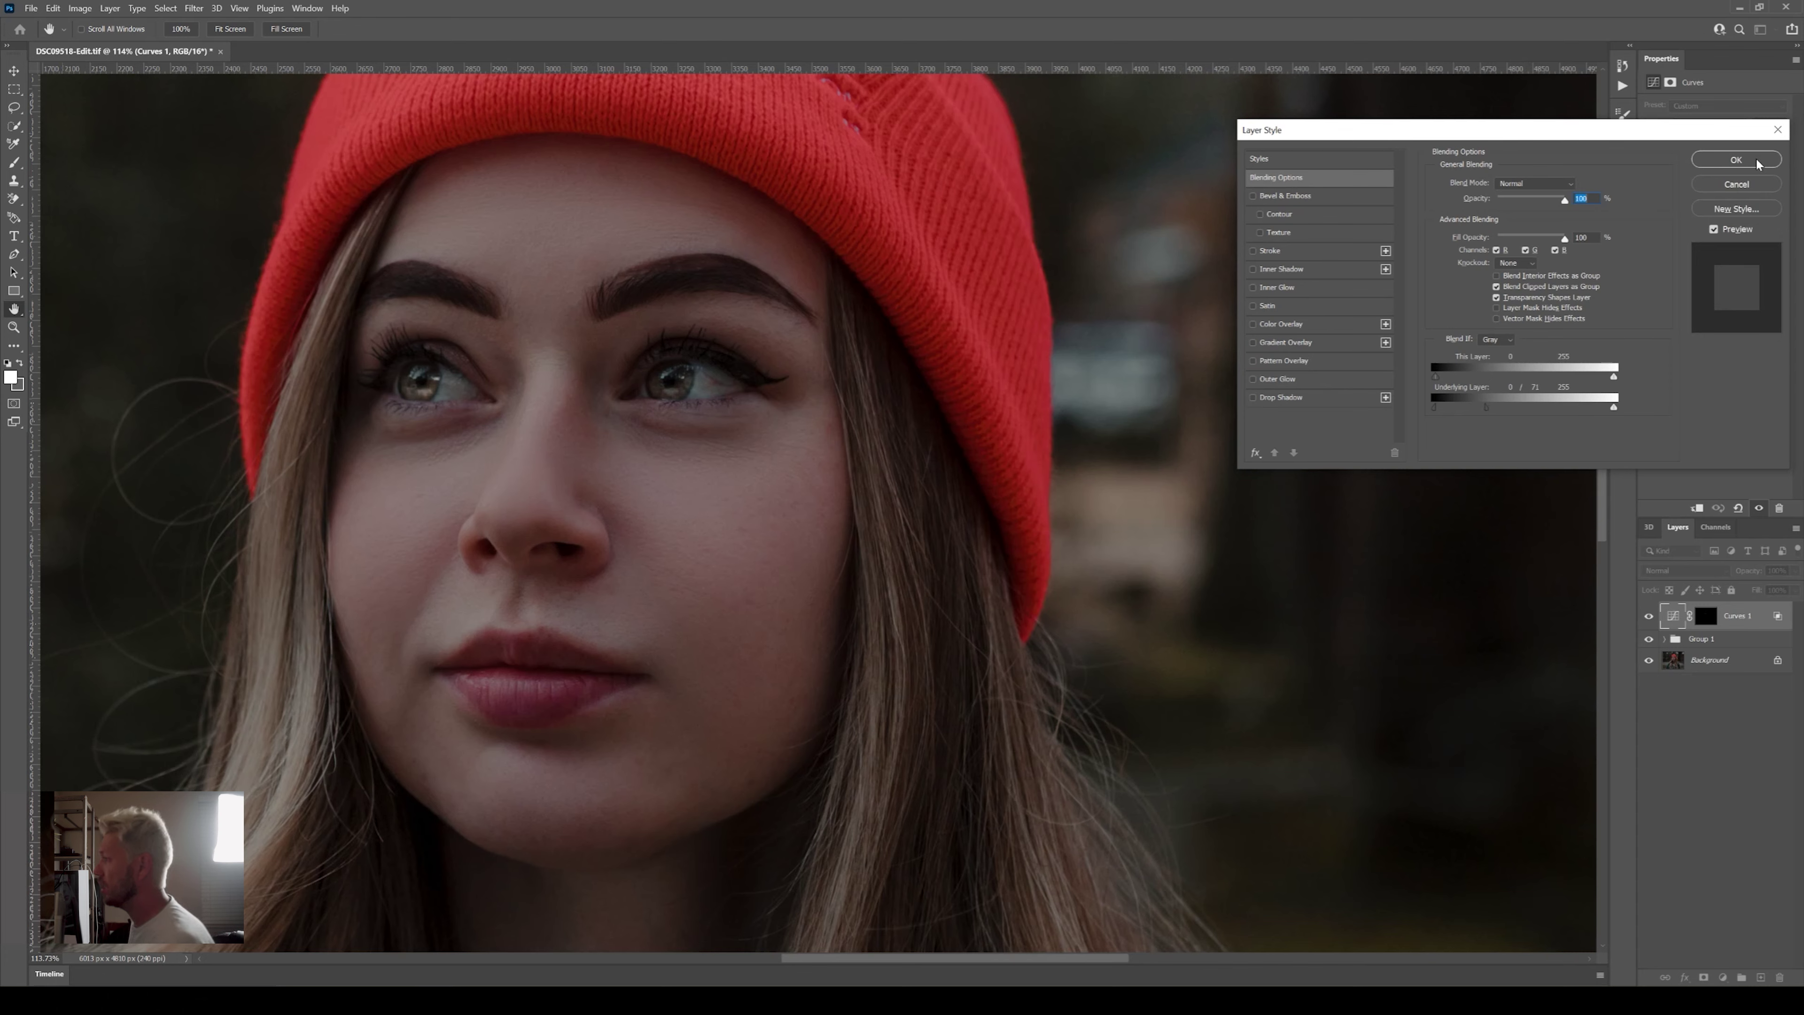
pyautogui.click(1736, 160)
pyautogui.press('b')
# - Add a Hue/Saturation adjustment layer with raised saturation above the Curves layer, and invert its mask to black
pyautogui.scroll(-5, 657, 524)
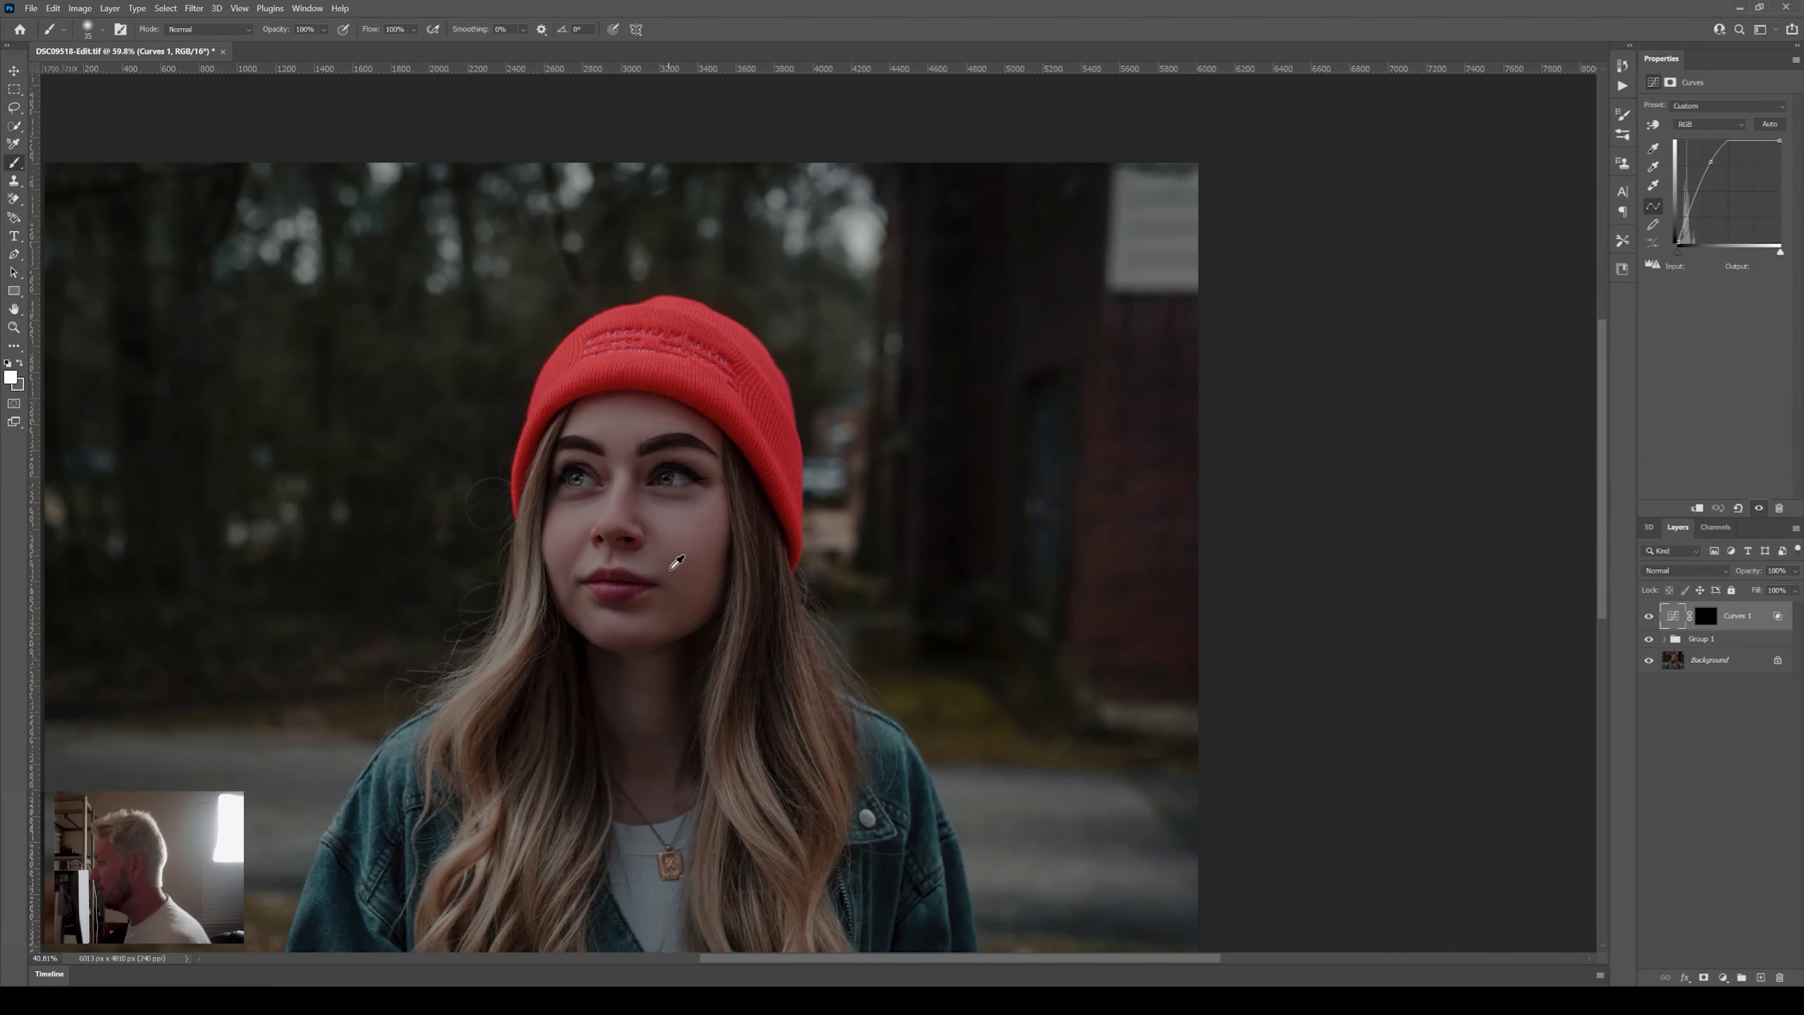
pyautogui.scroll(2, 675, 491)
pyautogui.scroll(2, 659, 486)
pyautogui.click(1723, 978)
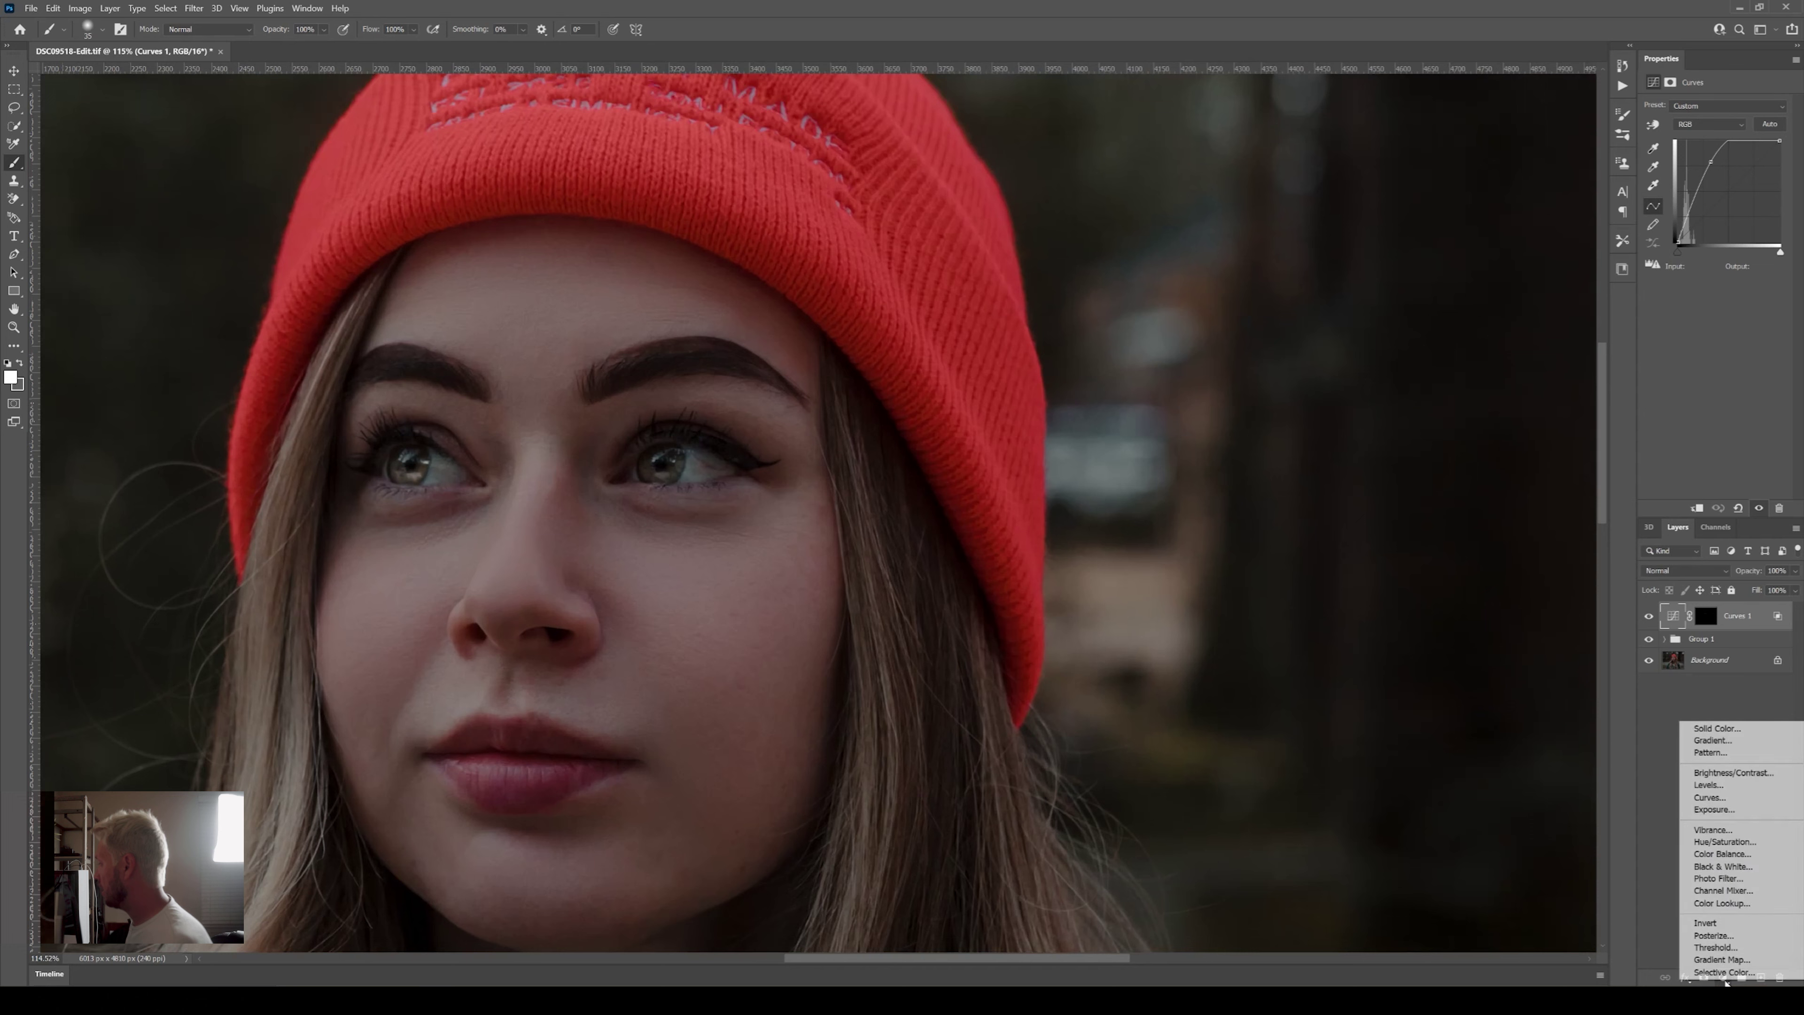
pyautogui.click(1749, 841)
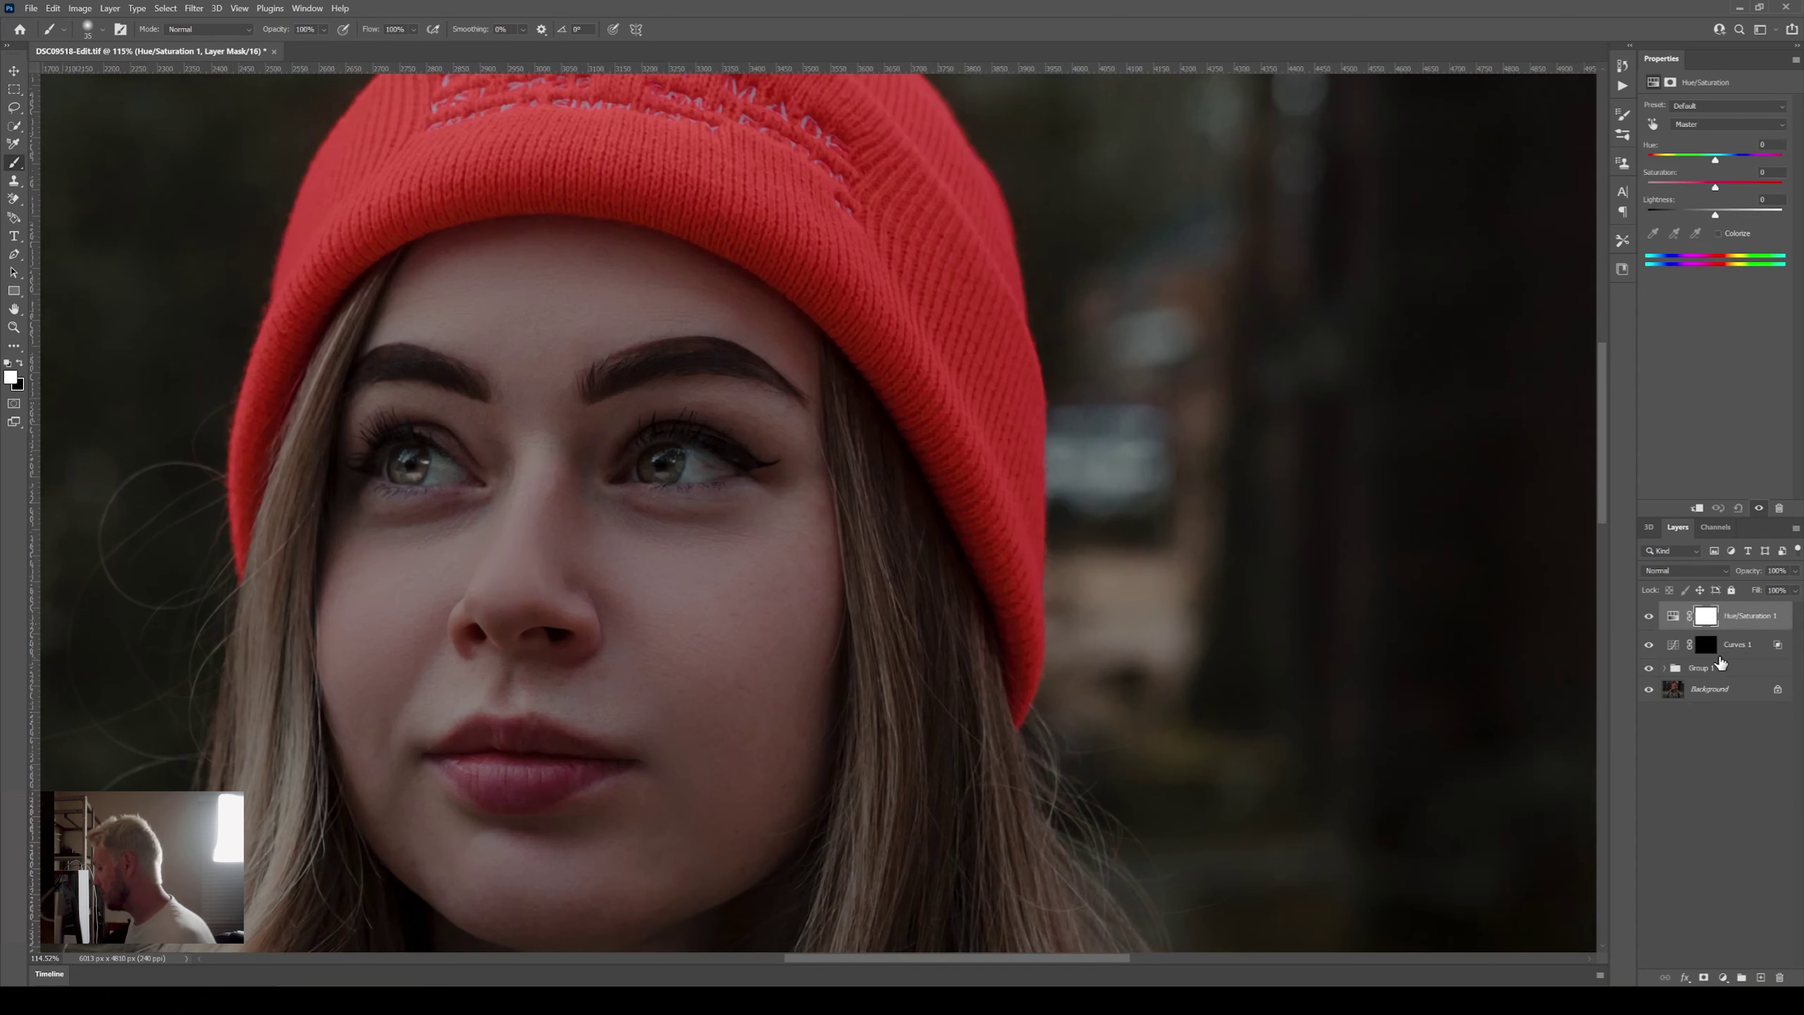
pyautogui.hotkey('ctrl', 'i')
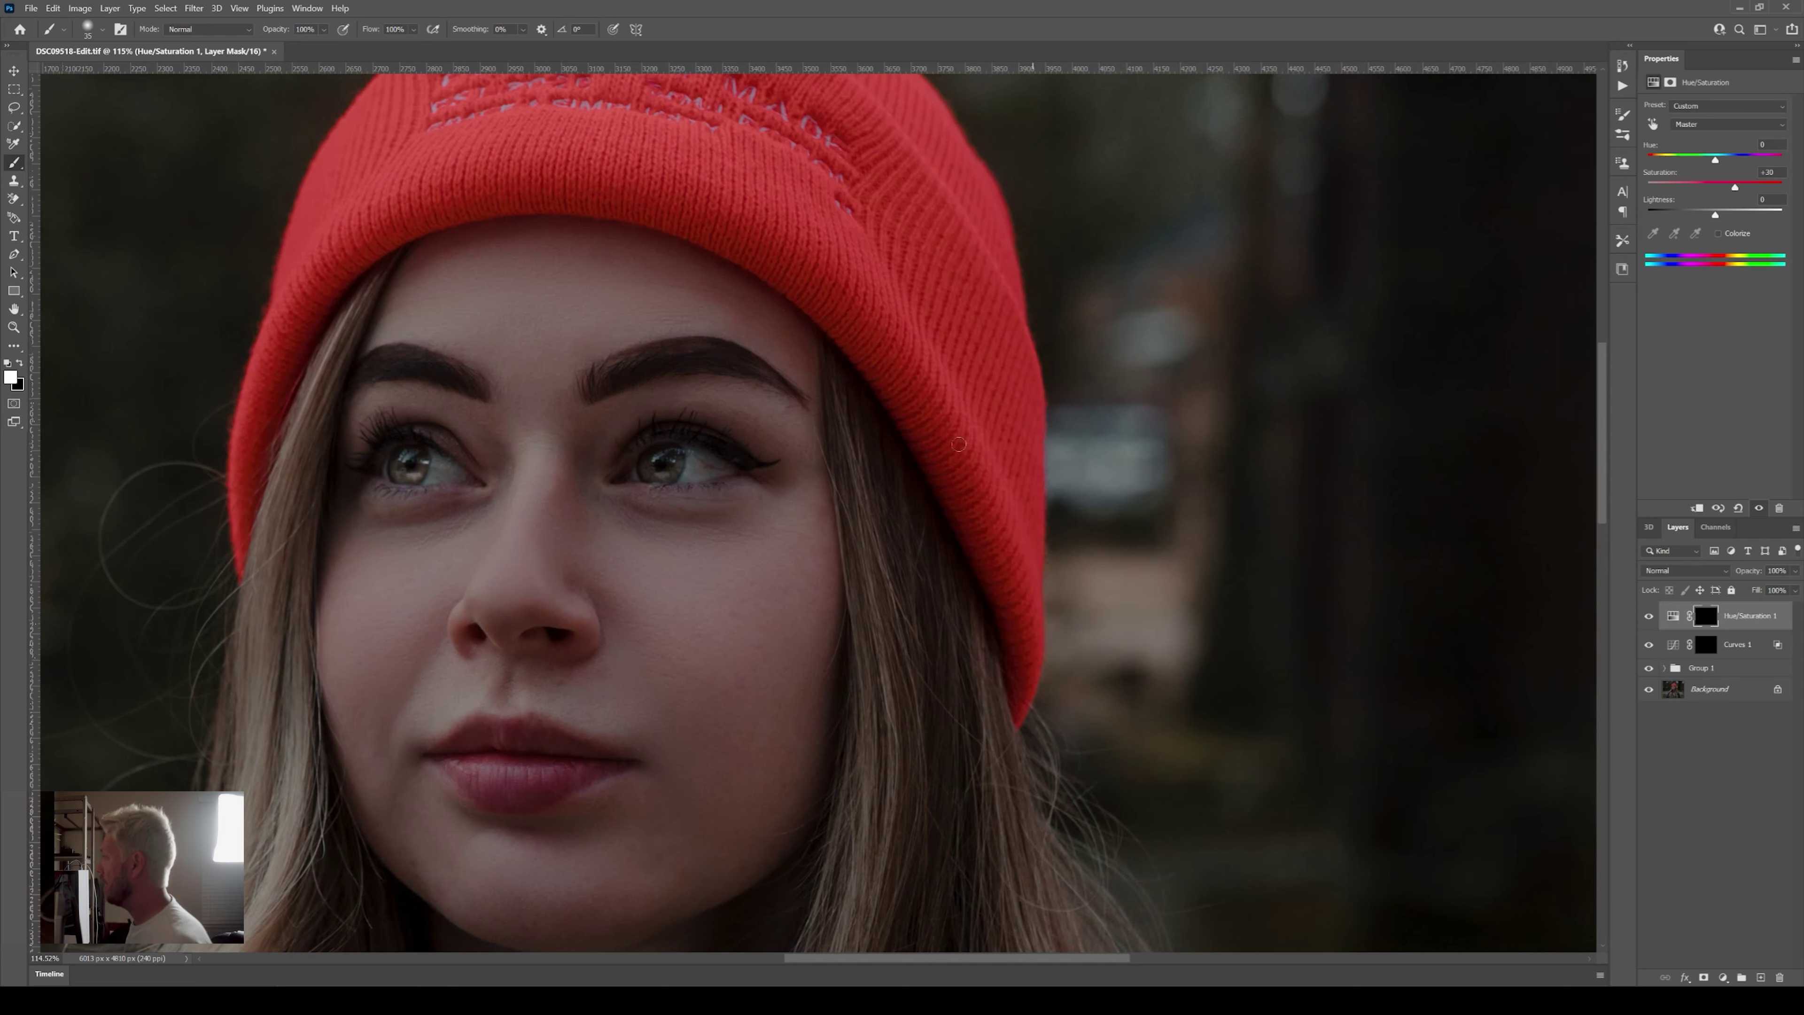
# - Paint white on the Hue/Saturation mask over both irises to boost their colour
pyautogui.scroll(3, 676, 468)
pyautogui.moveTo(679, 467)
pyautogui.mouseDown()
pyautogui.moveTo(605, 455)
pyautogui.moveTo(632, 477)
pyautogui.moveTo(671, 461)
pyautogui.moveTo(688, 424)
pyautogui.mouseUp()
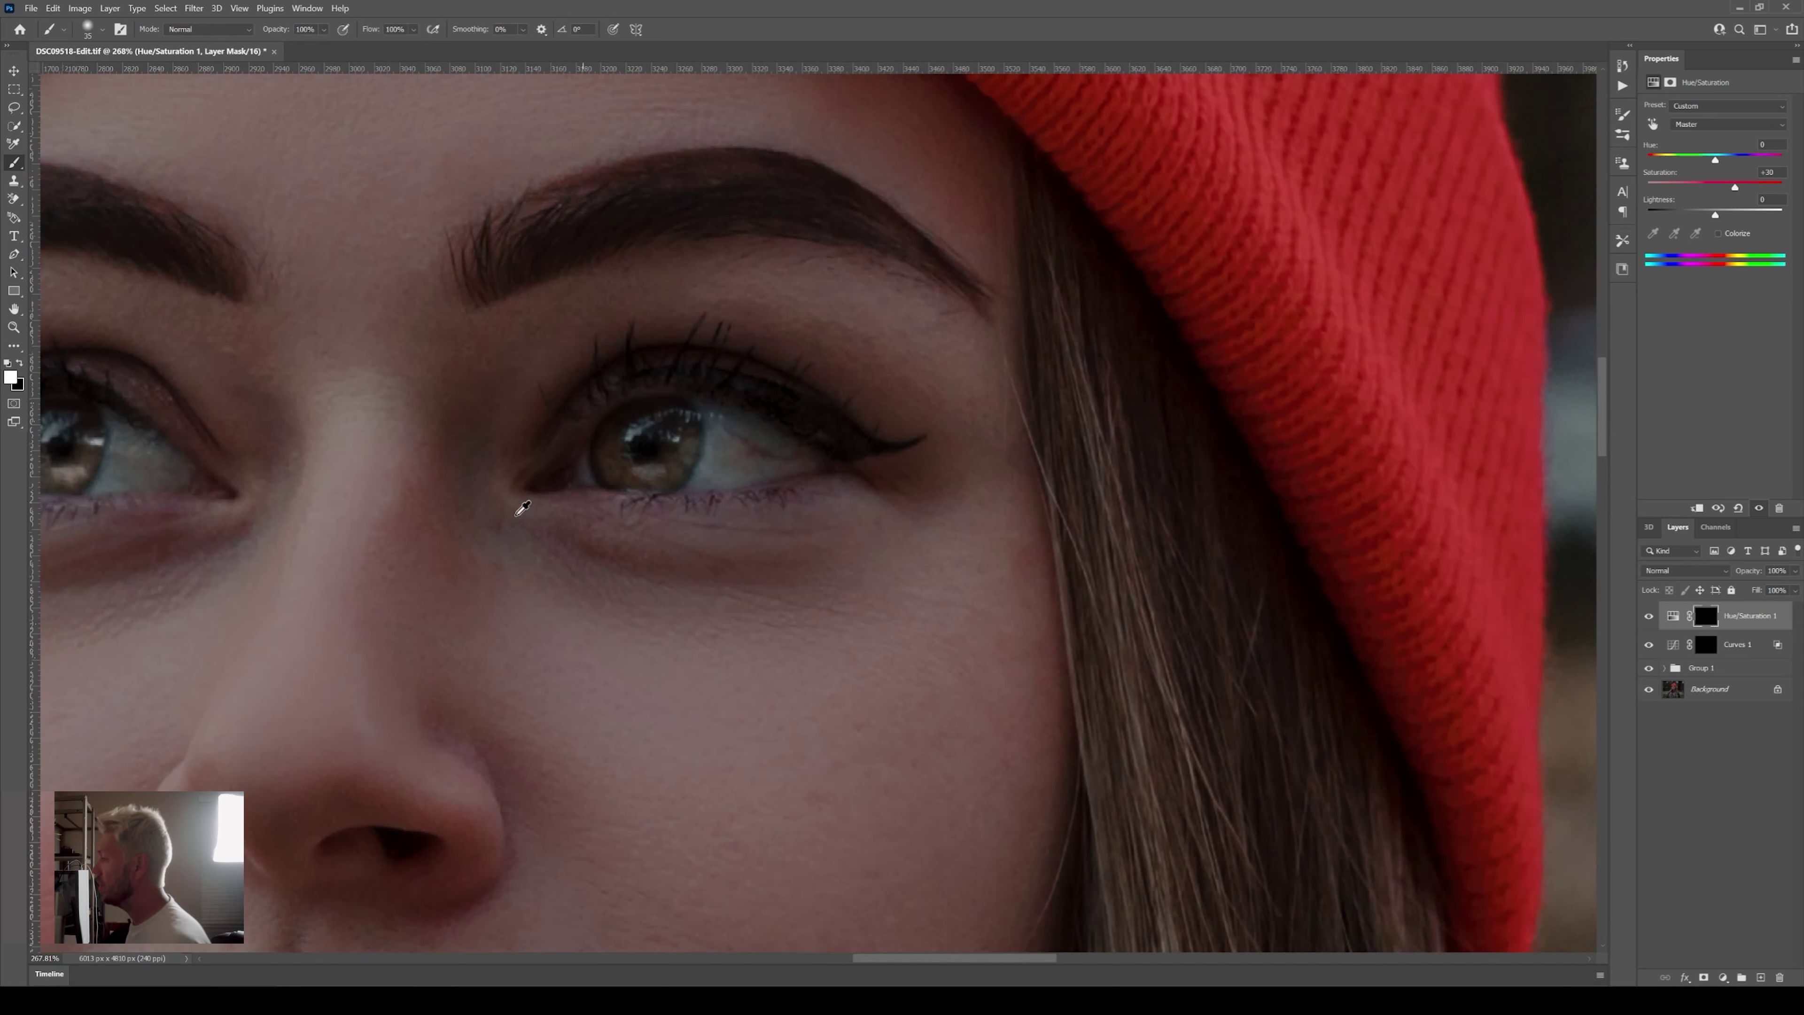
pyautogui.scroll(3, 302, 499)
pyautogui.scroll(-2, 1107, 447)
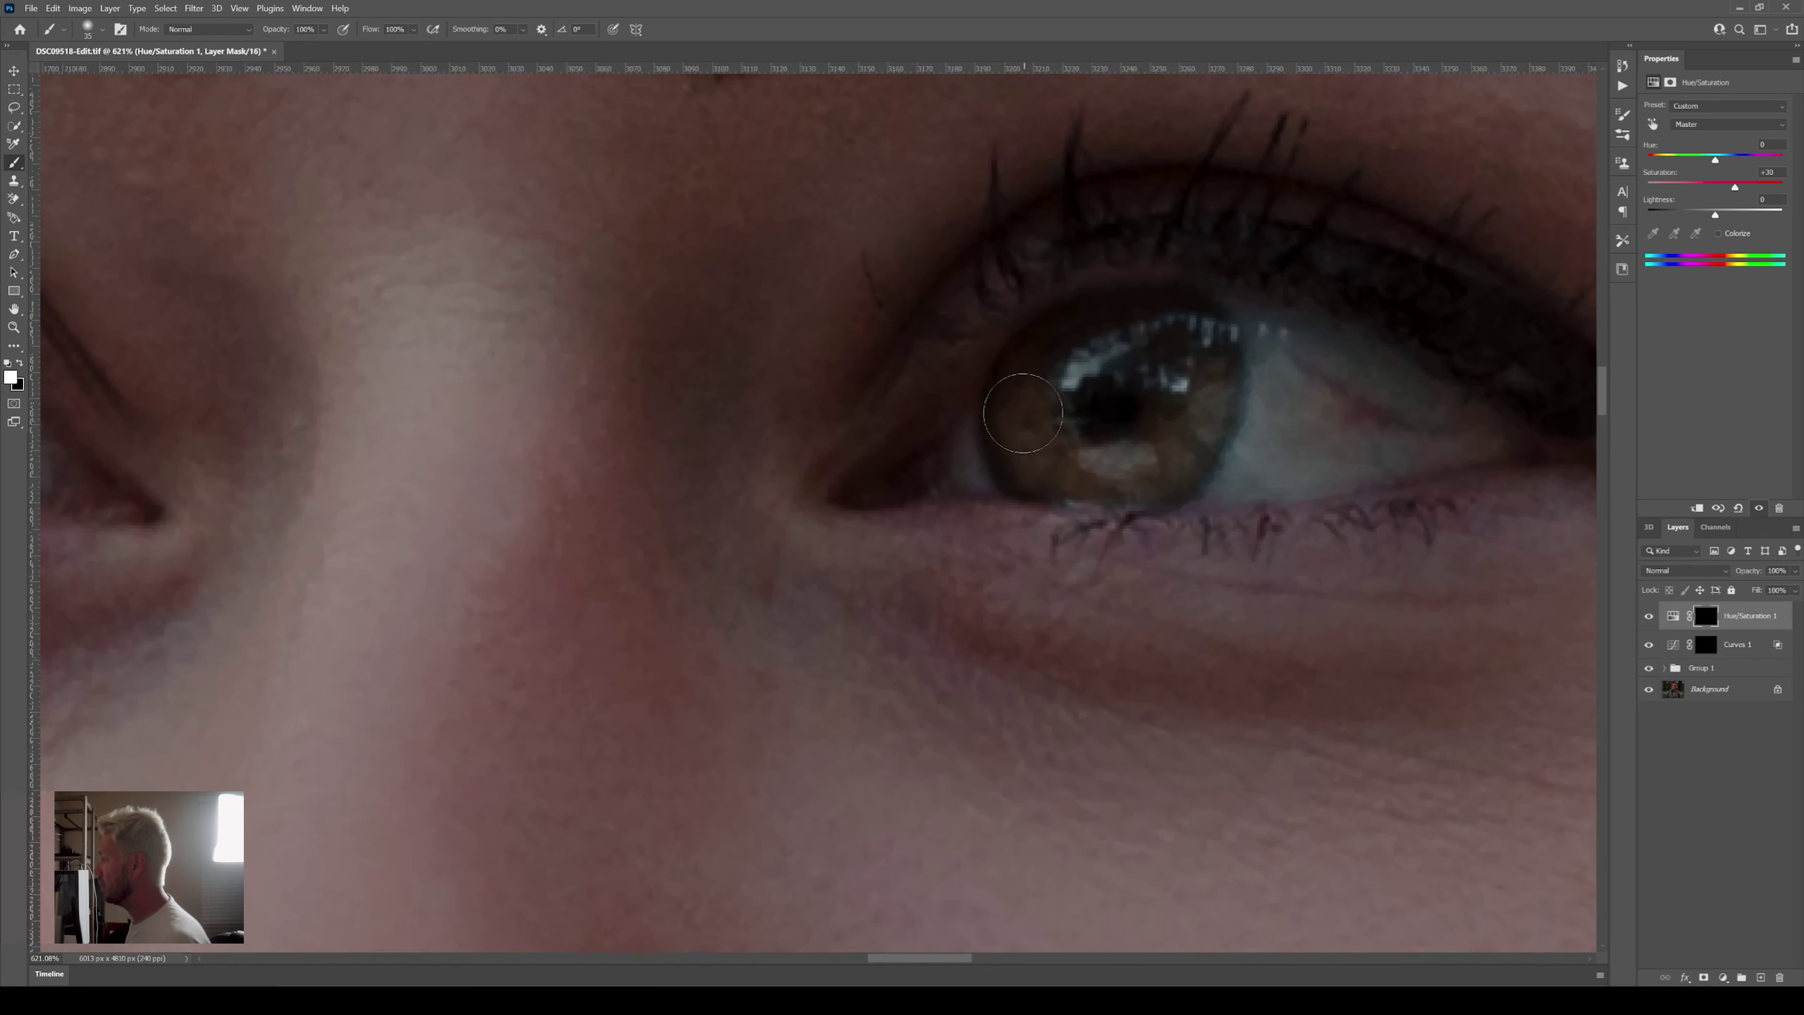
pyautogui.scroll(-2, 1069, 457)
pyautogui.scroll(-2, 1069, 457)
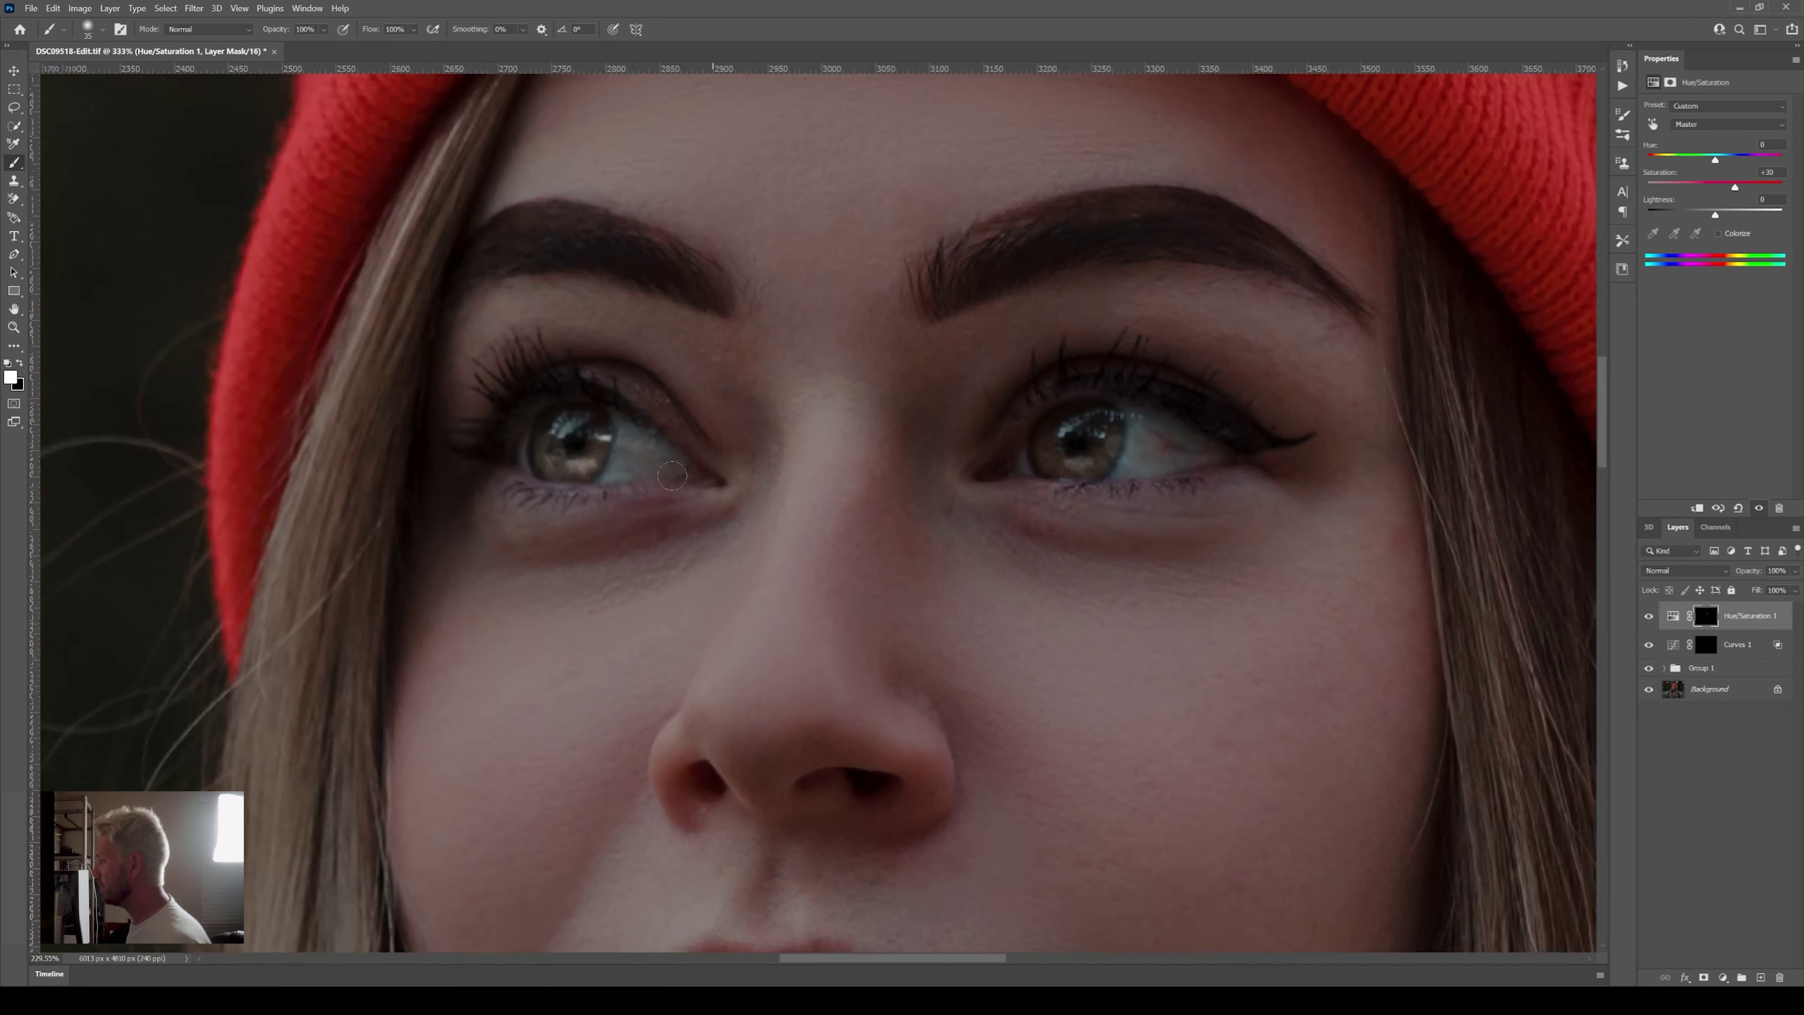
pyautogui.hscroll(-1, 625, 452)
pyautogui.moveTo(626, 452)
pyautogui.mouseDown()
pyautogui.moveTo(664, 477)
pyautogui.moveTo(672, 435)
pyautogui.moveTo(623, 441)
pyautogui.moveTo(652, 448)
pyautogui.mouseUp()
pyautogui.hotkey('ctrl', '0')
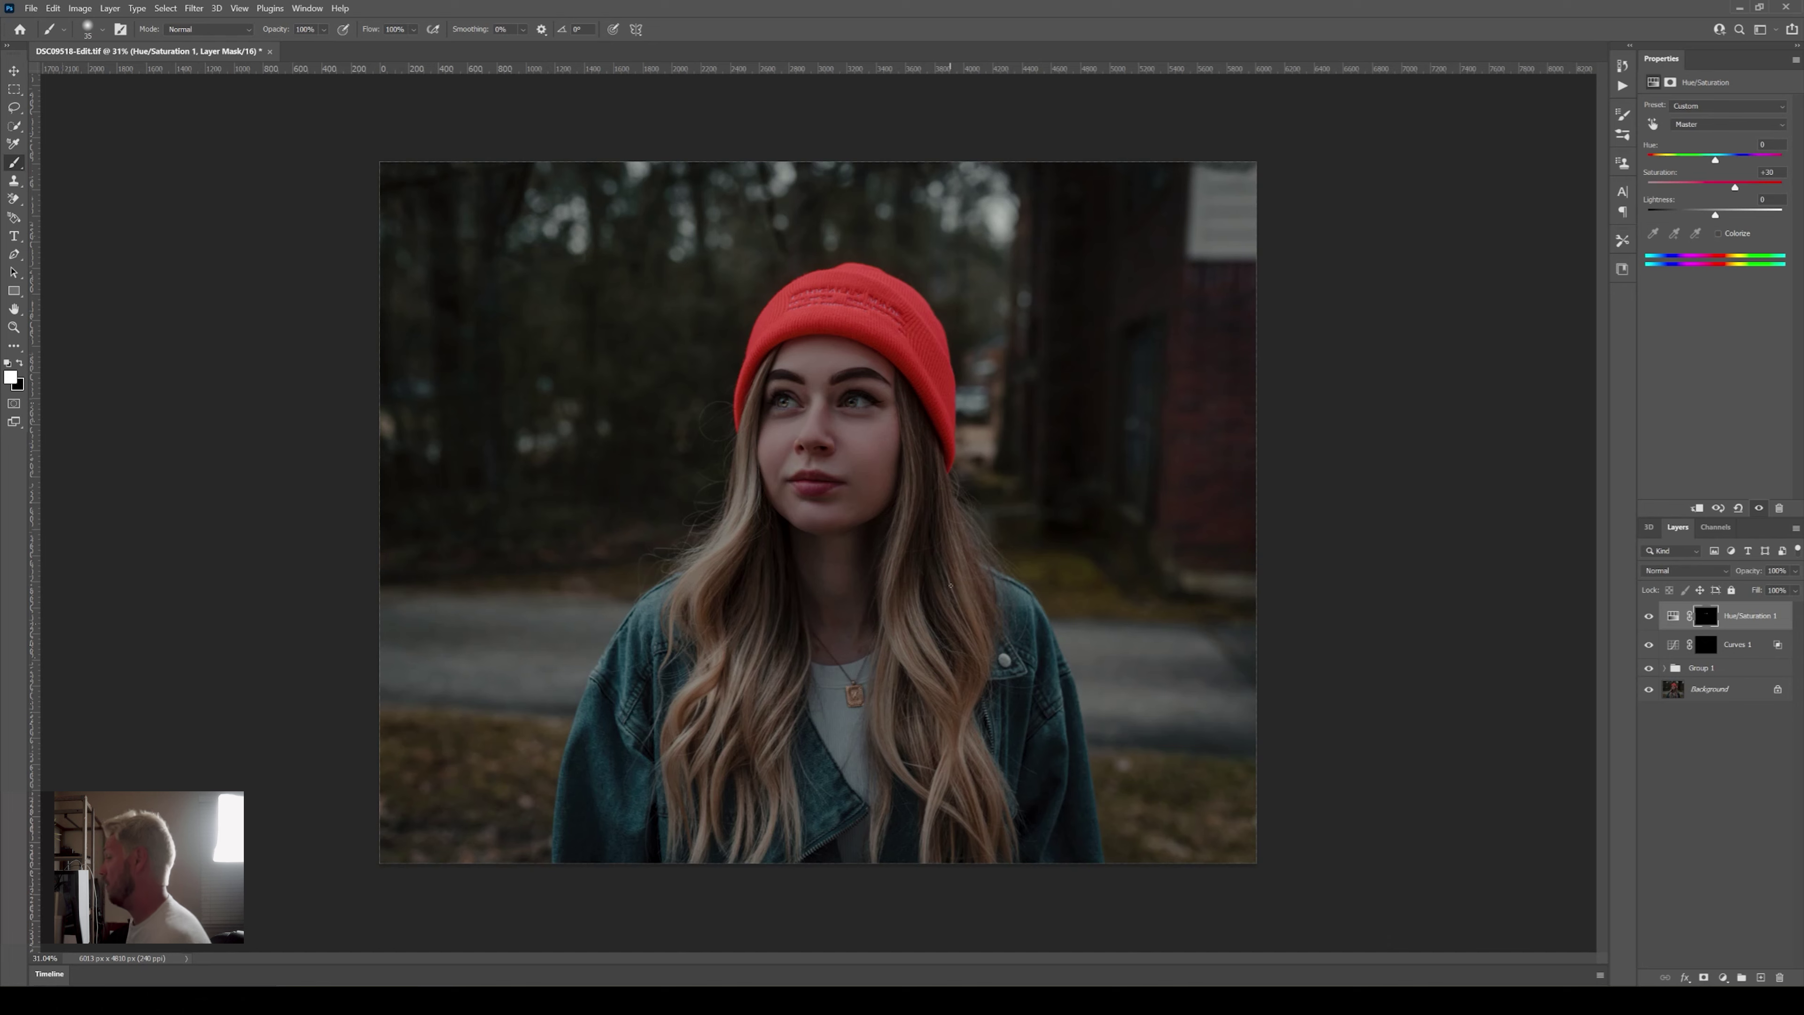
# - Group the Hue/Saturation layer, Curves layer and Group 1 together, and reduce the new group's opacity to 89%
pyautogui.keyDown('shift'); pyautogui.click(1710, 671); pyautogui.keyUp('shift')
pyautogui.hotkey('ctrl', 'g')
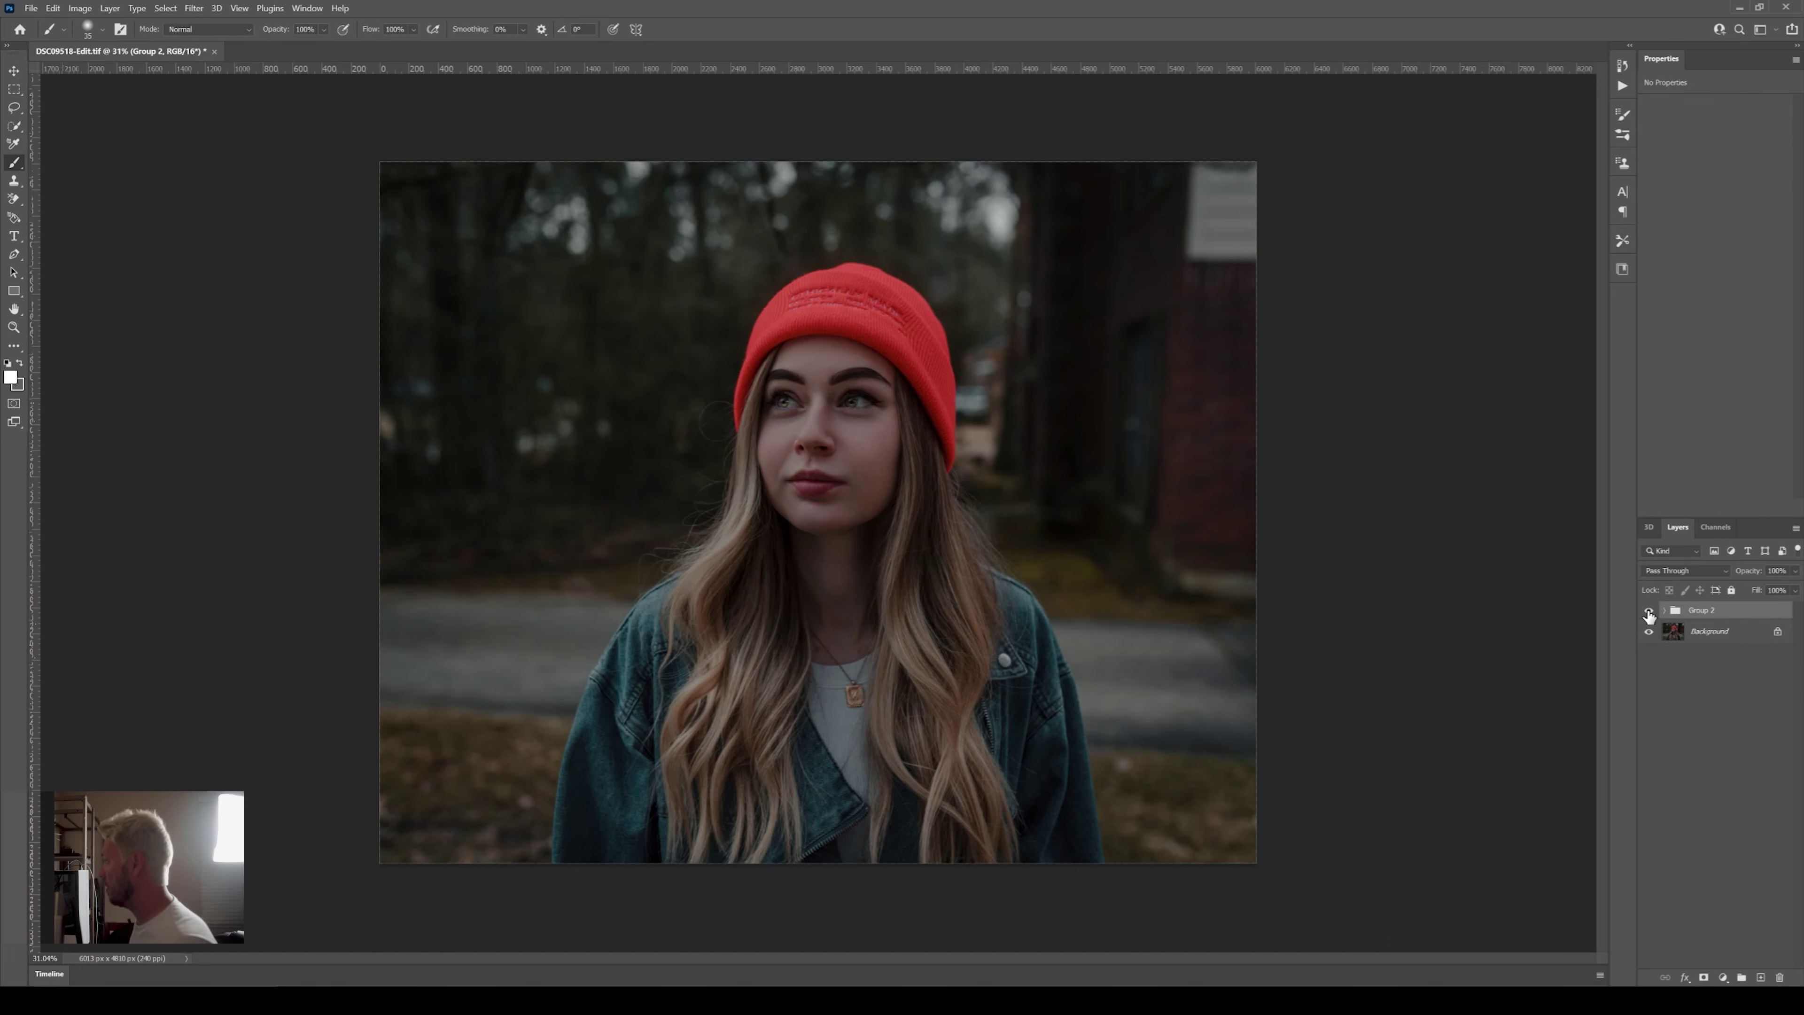
pyautogui.click(1648, 611)
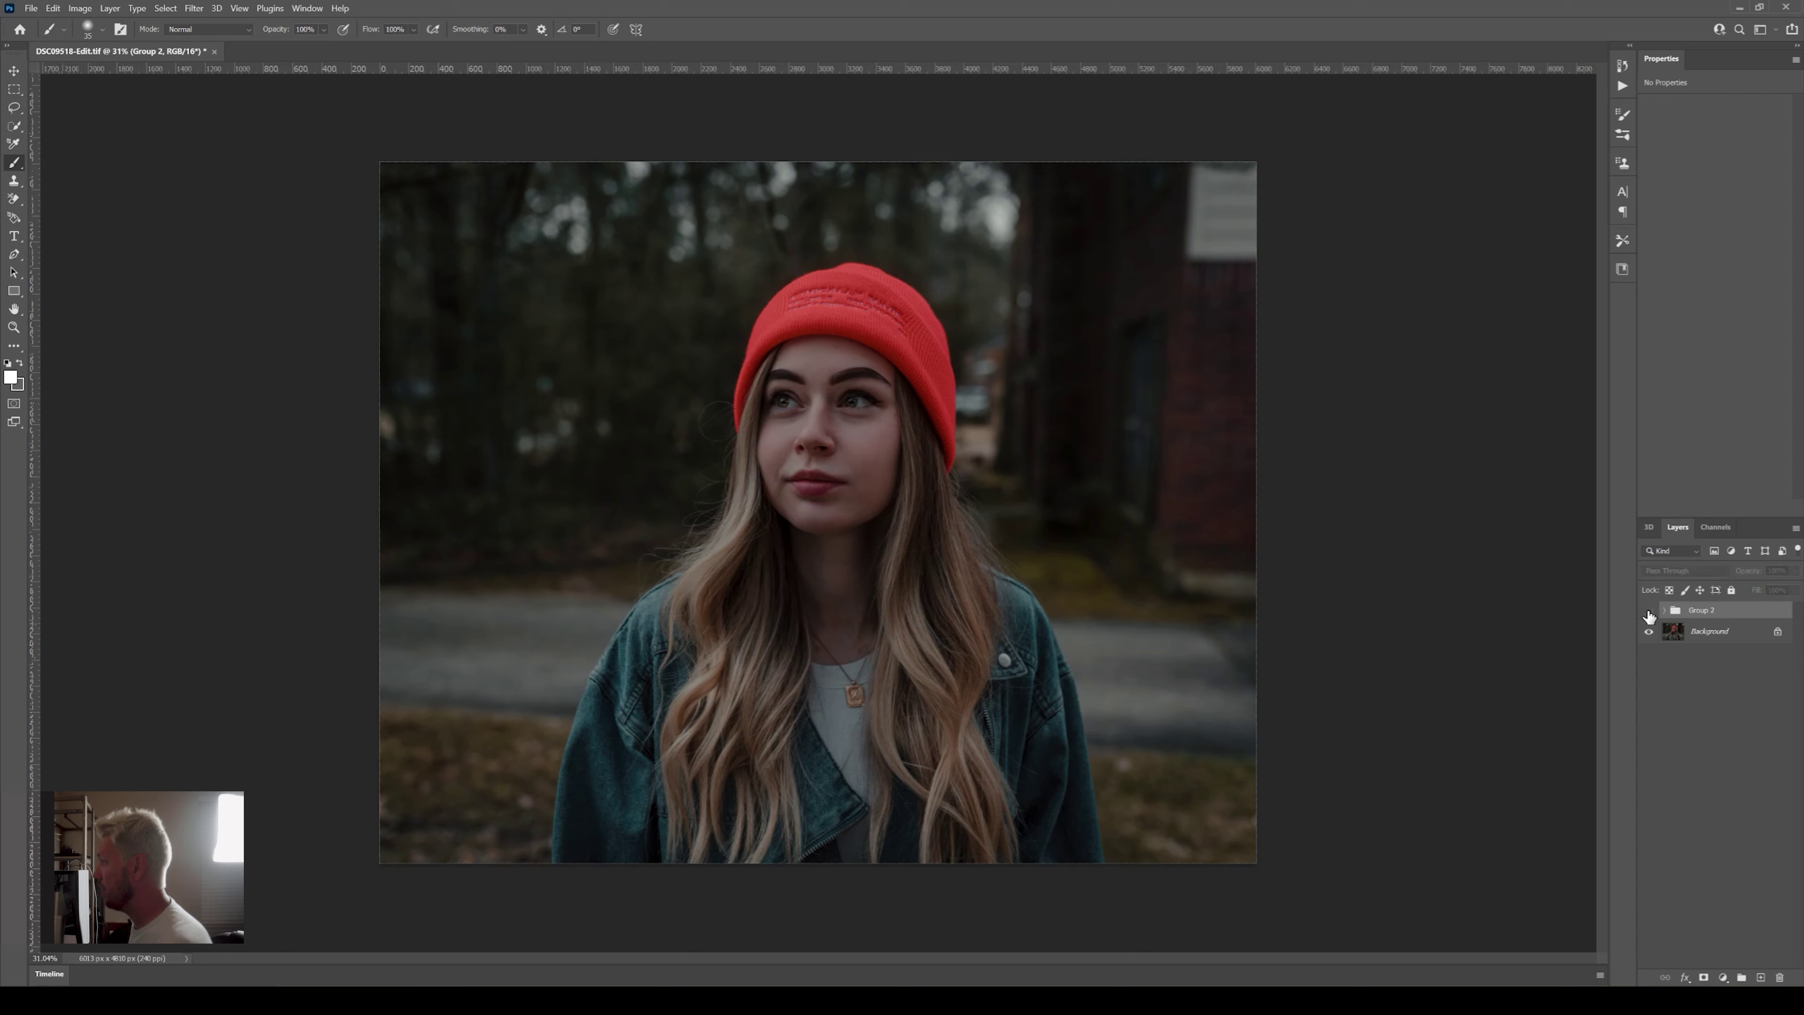
pyautogui.click(1648, 612)
pyautogui.click(1648, 611)
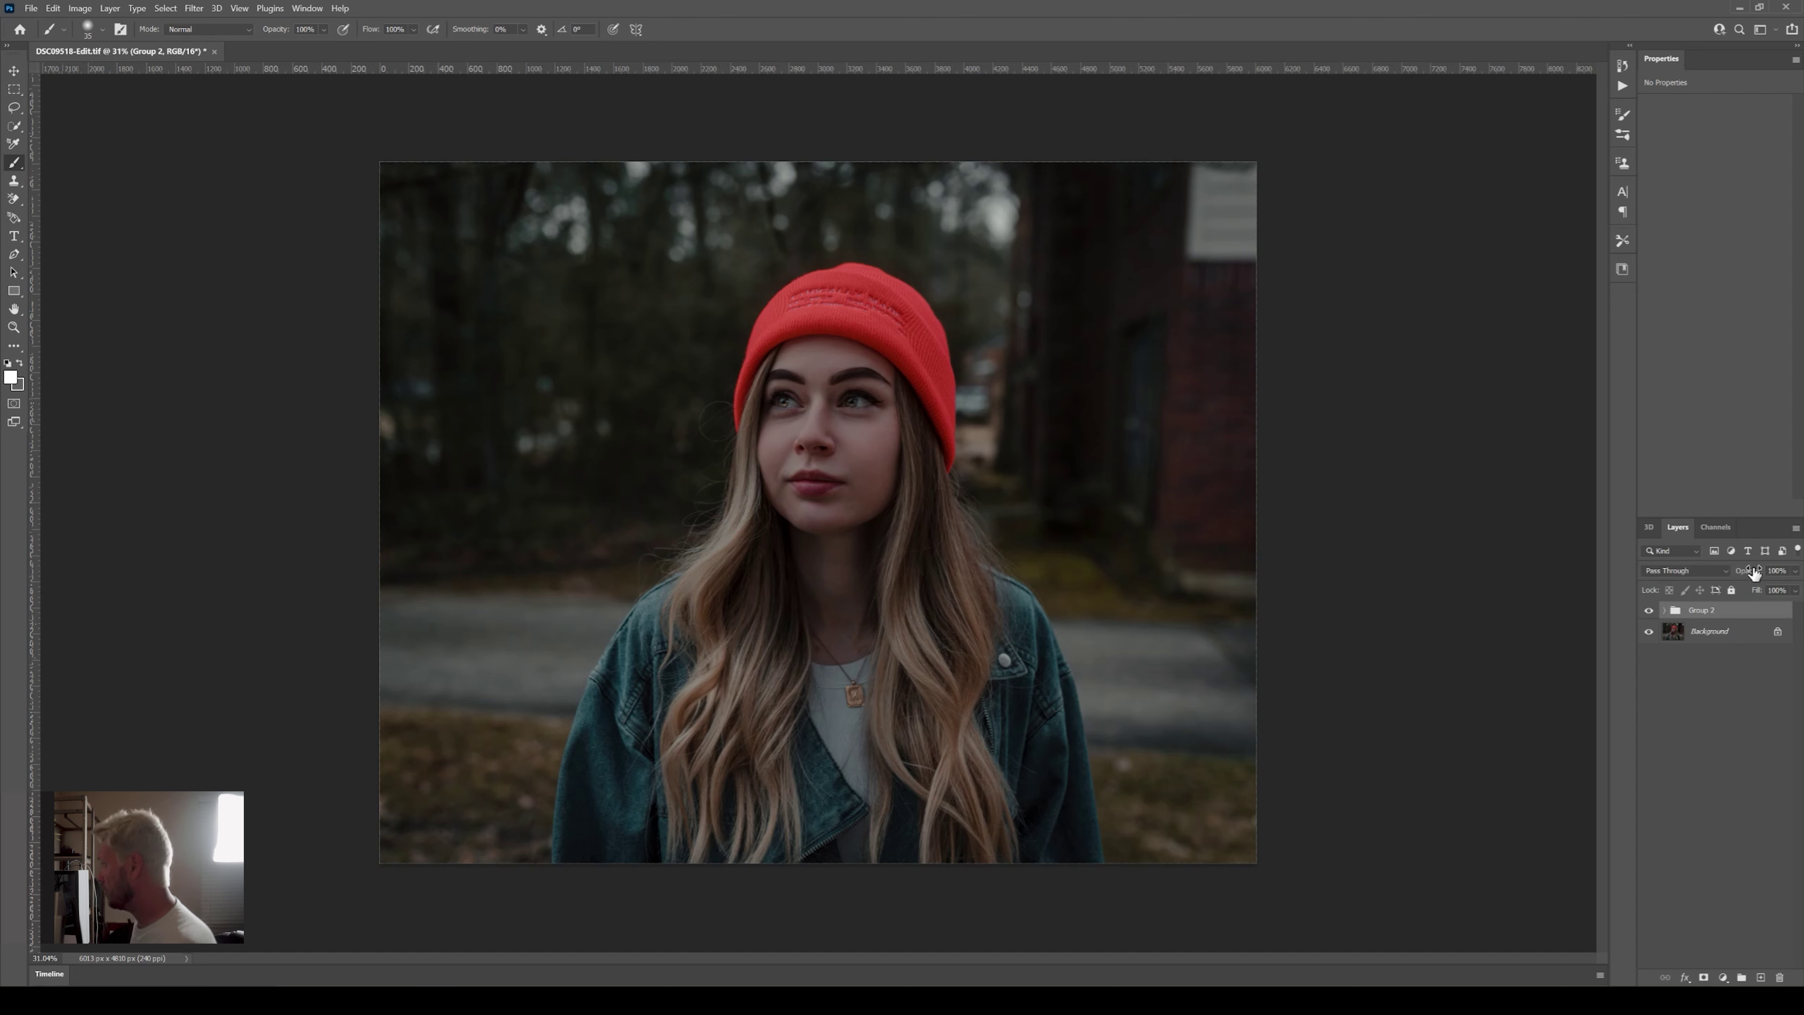
pyautogui.moveTo(1754, 568); pyautogui.dragTo(1743, 572)
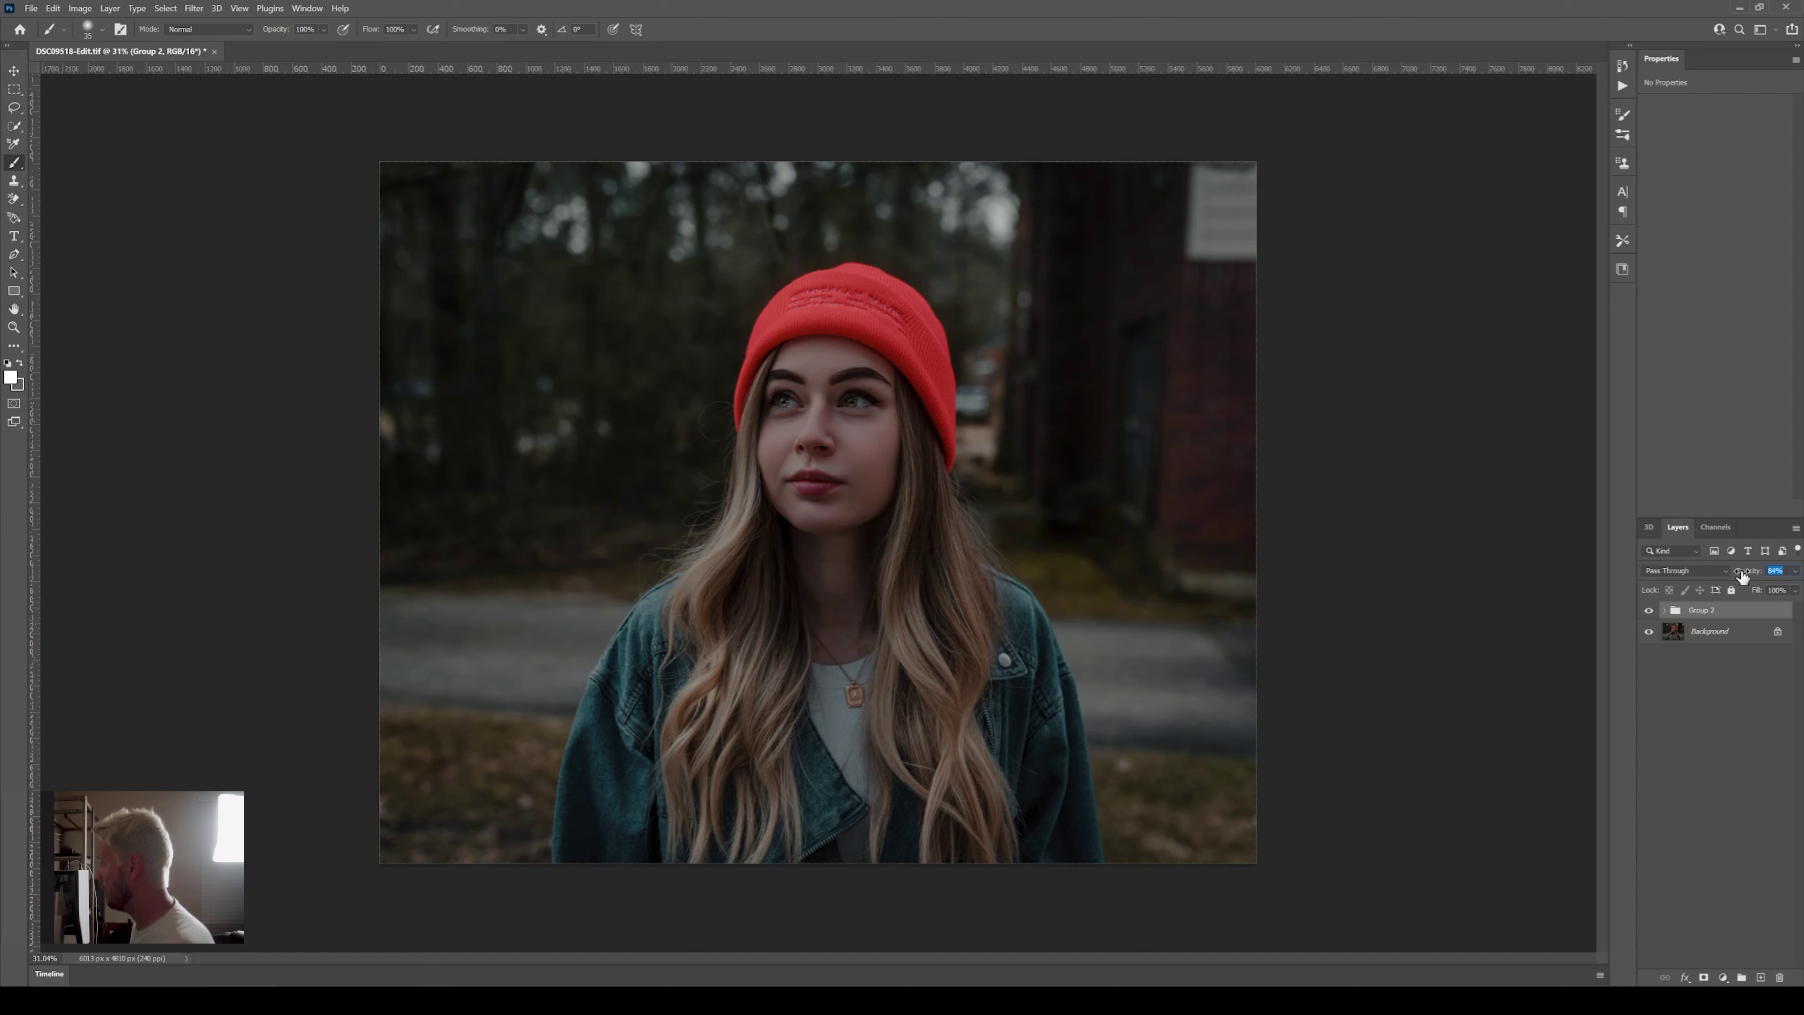
pyautogui.moveTo(1743, 574); pyautogui.dragTo(1743, 574)
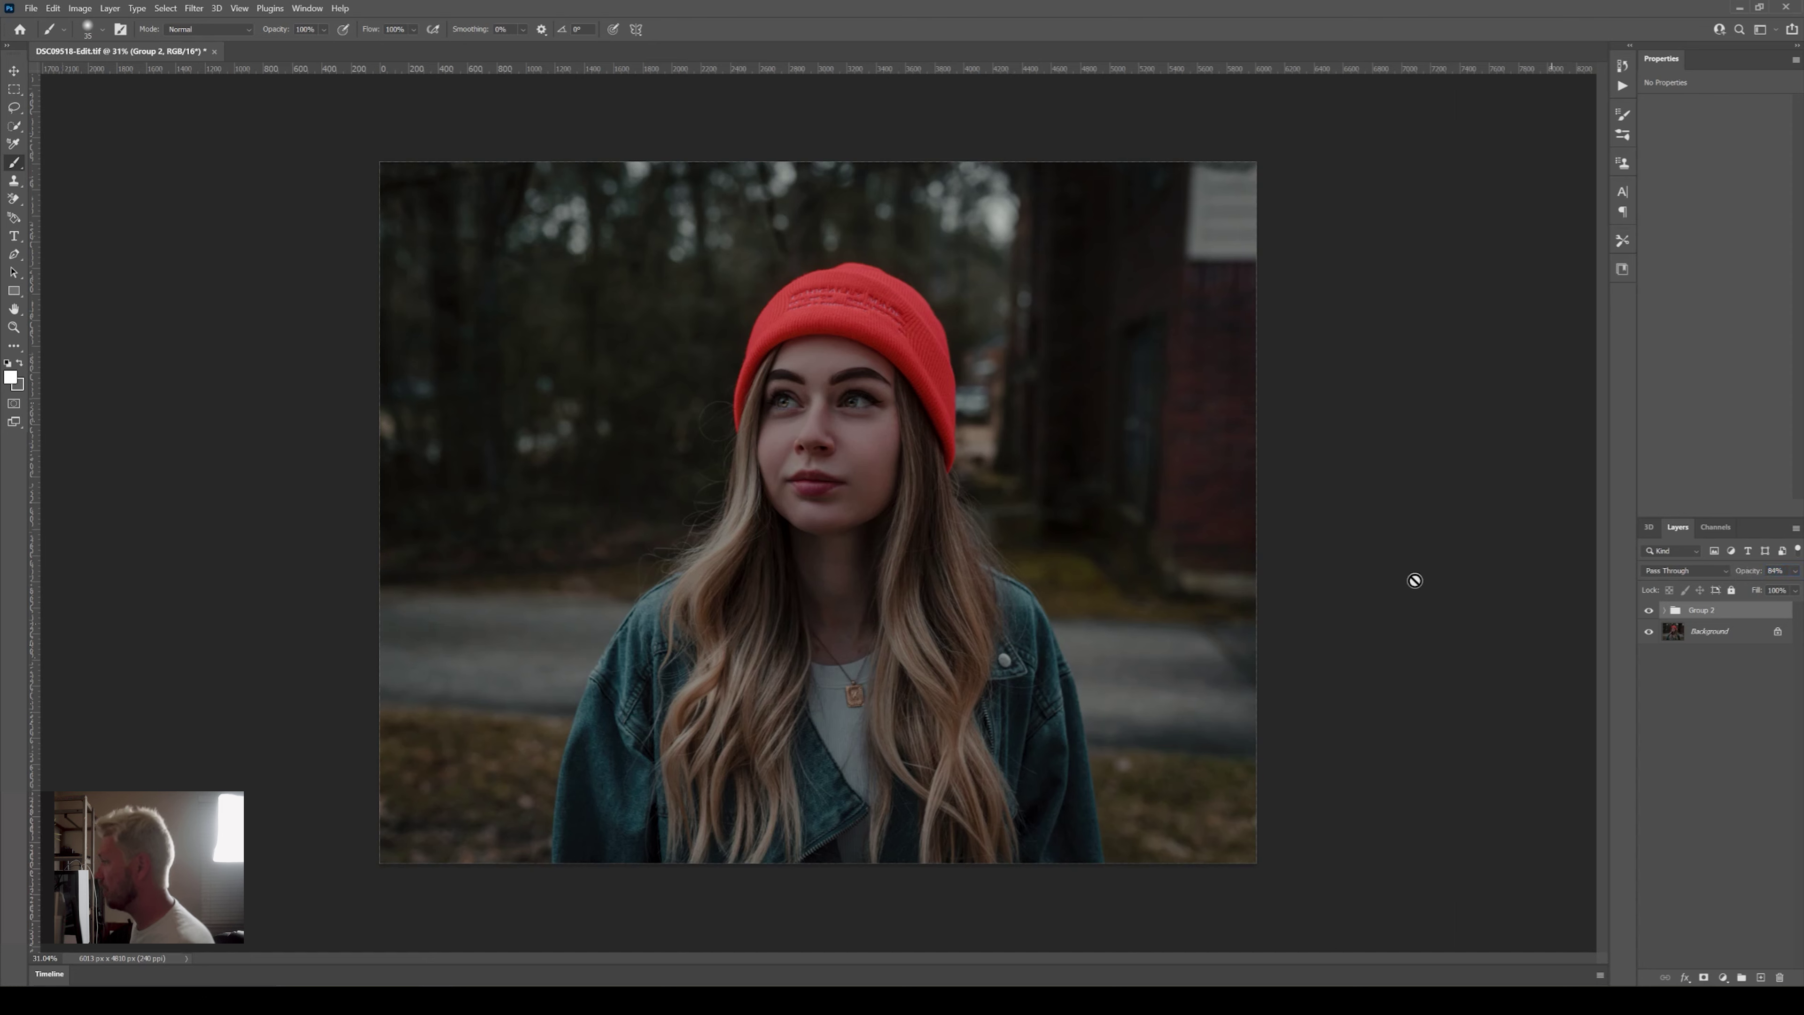